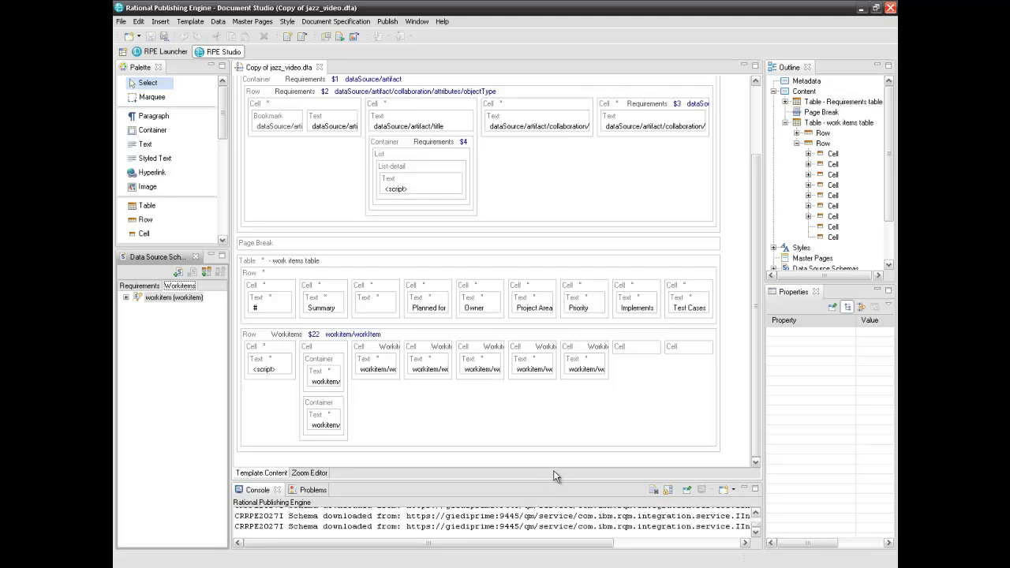
Insert a Container into the empty cell under Implements, bound to Requirements artifacts
{"action": "left_click", "coordinate": [642, 351]}
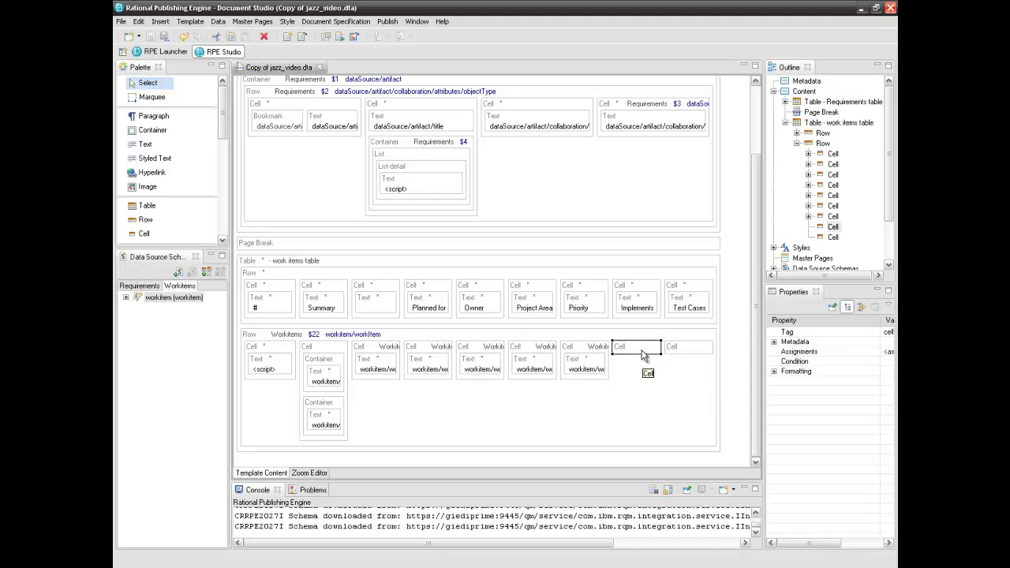
{"action": "left_click", "coordinate": [689, 351]}
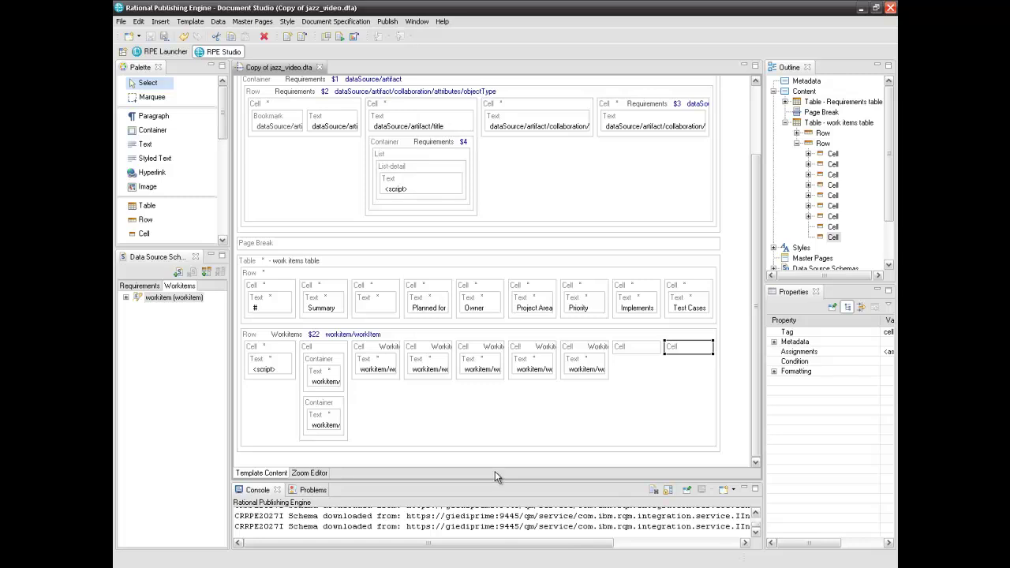
{"action": "left_click", "coordinate": [624, 355]}
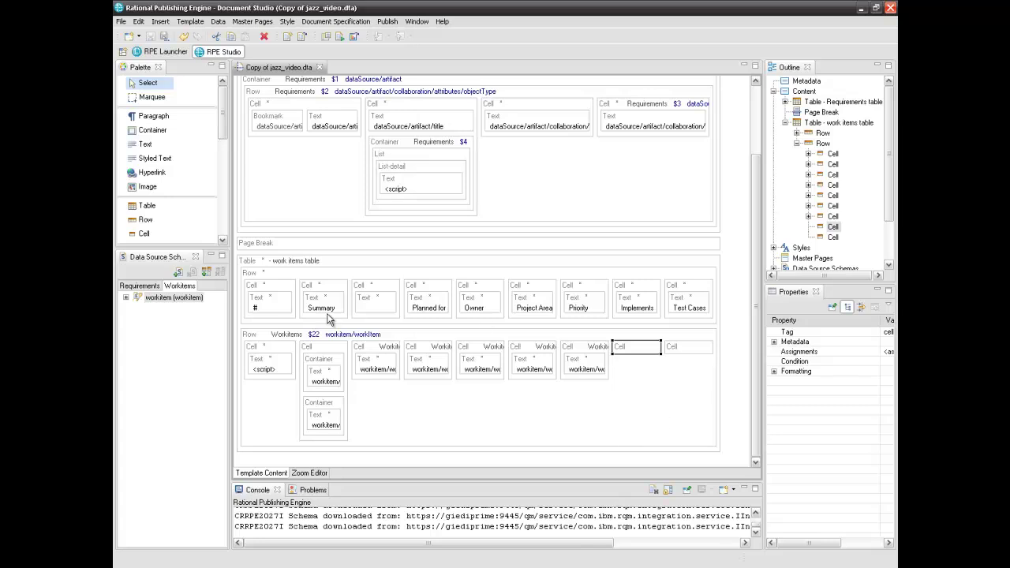
{"action": "left_click", "coordinate": [153, 131]}
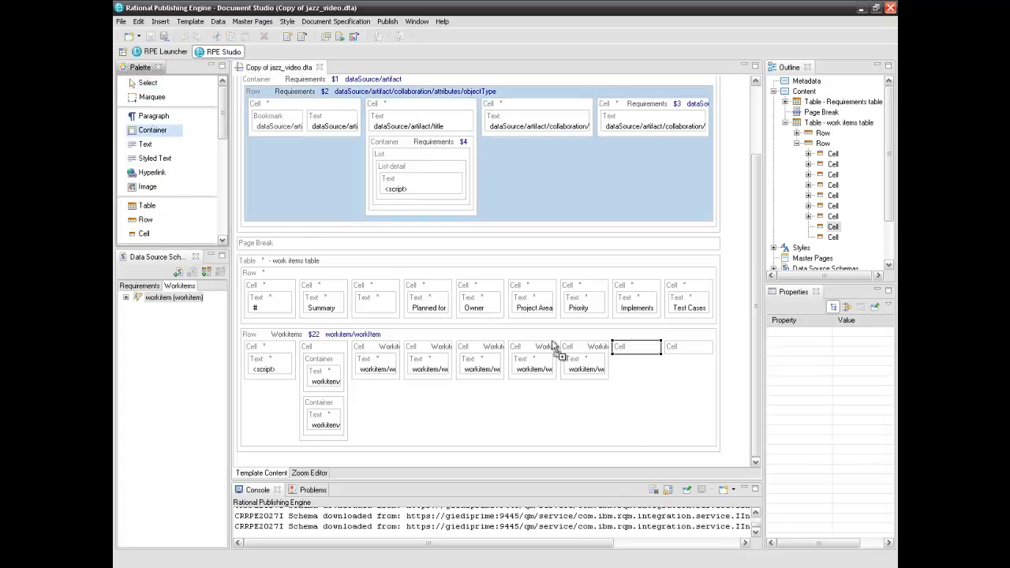
{"action": "left_click", "coordinate": [629, 353]}
{"action": "left_click", "coordinate": [629, 353]}
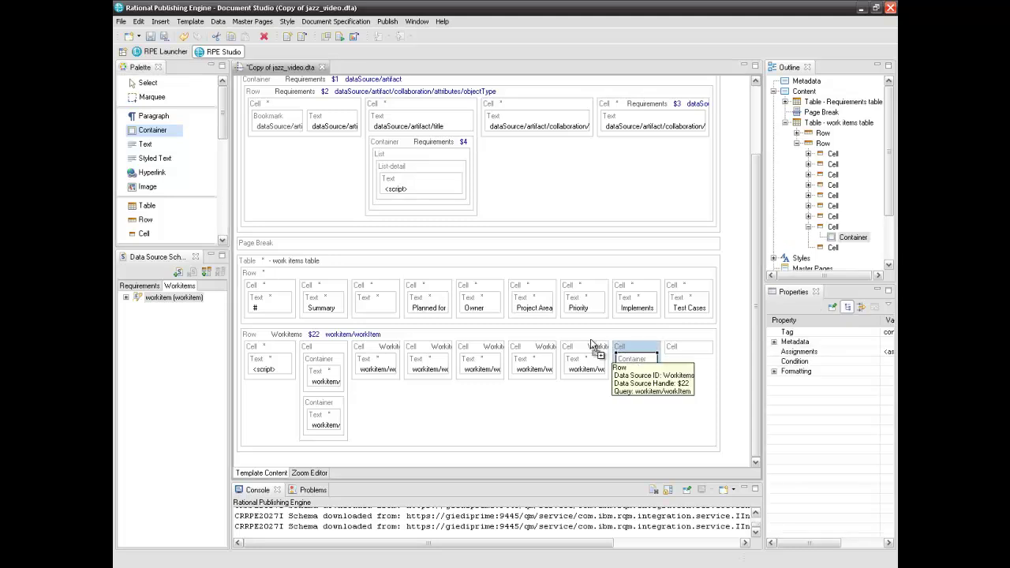
{"action": "left_click", "coordinate": [155, 87]}
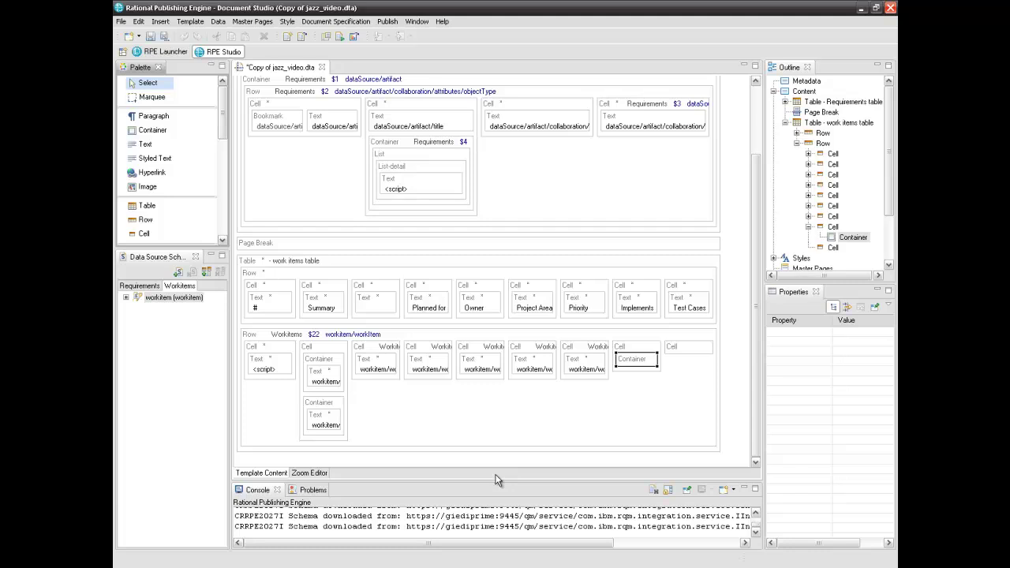
{"action": "left_click", "coordinate": [127, 289]}
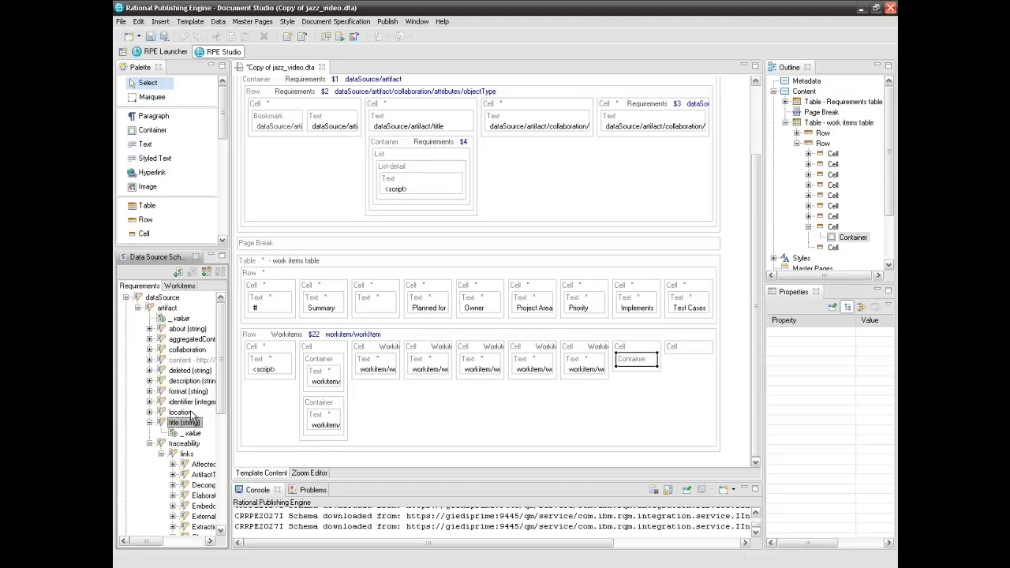
{"action": "left_click_drag", "start_coordinate": [166, 308], "coordinate": [641, 369]}
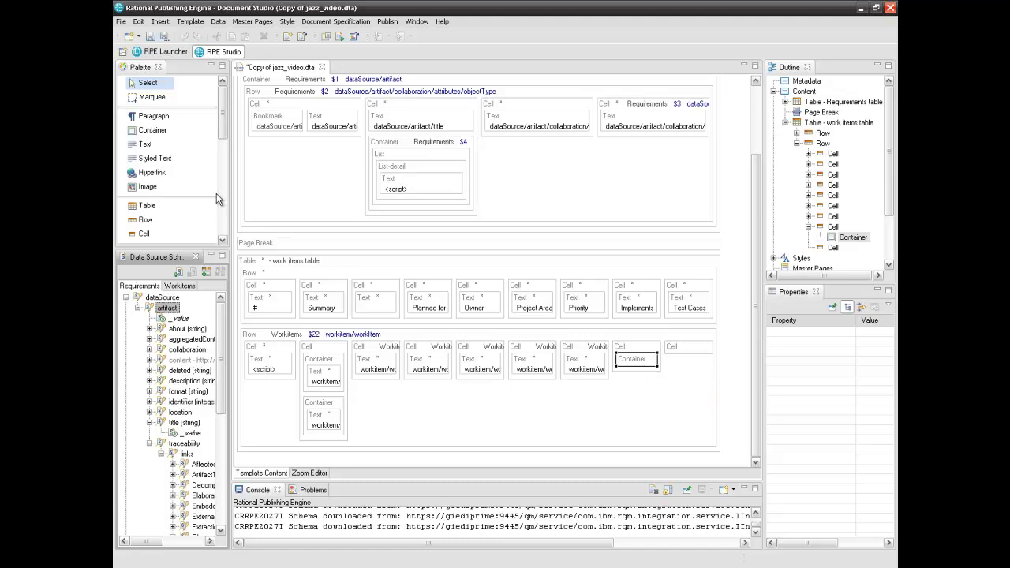
Add a one-item List inside the new container
{"action": "left_click_drag", "start_coordinate": [220, 131], "coordinate": [220, 156]}
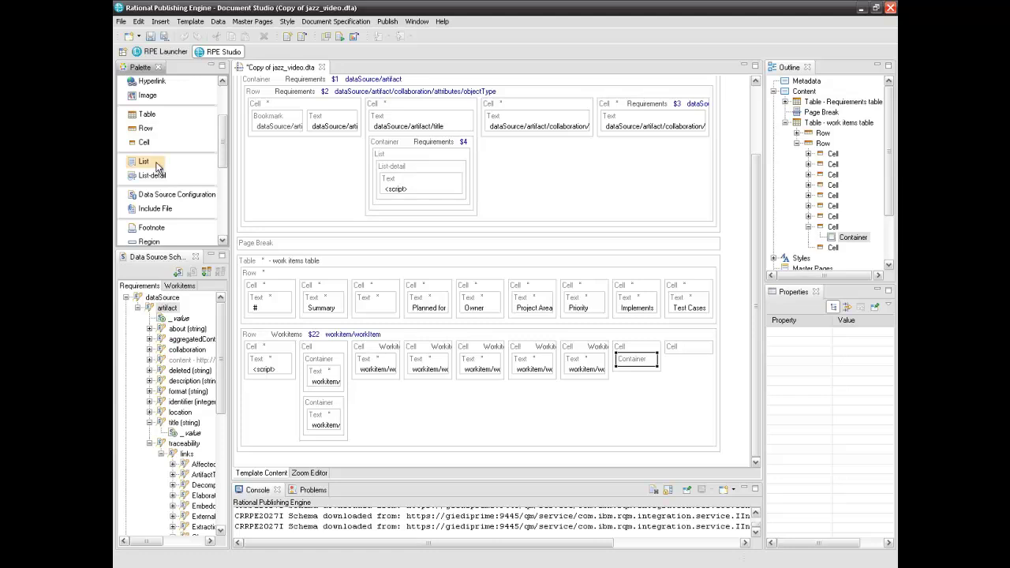
{"action": "left_click_drag", "start_coordinate": [153, 164], "coordinate": [629, 367]}
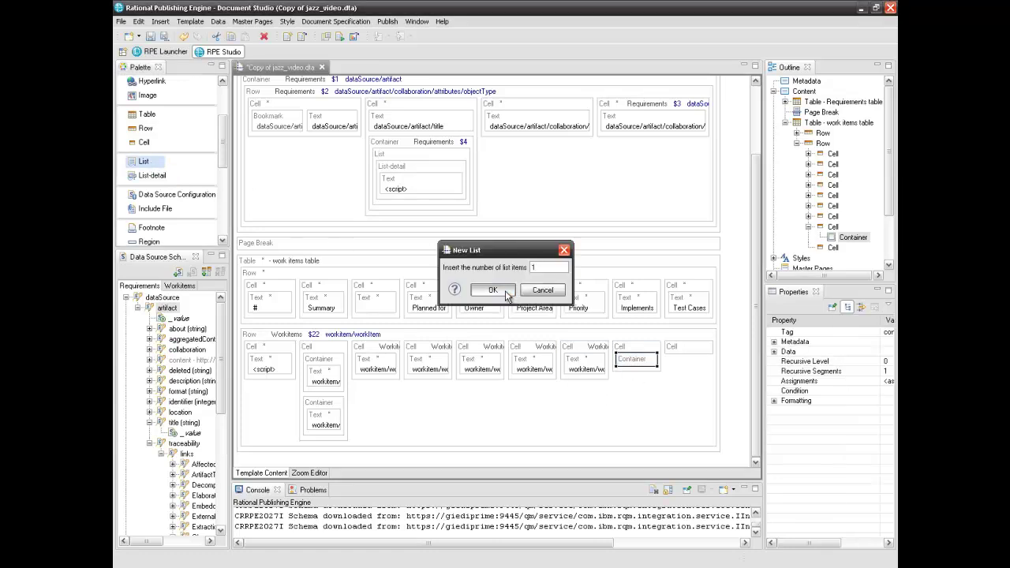
{"action": "left_click", "coordinate": [506, 292]}
{"action": "left_click", "coordinate": [621, 351]}
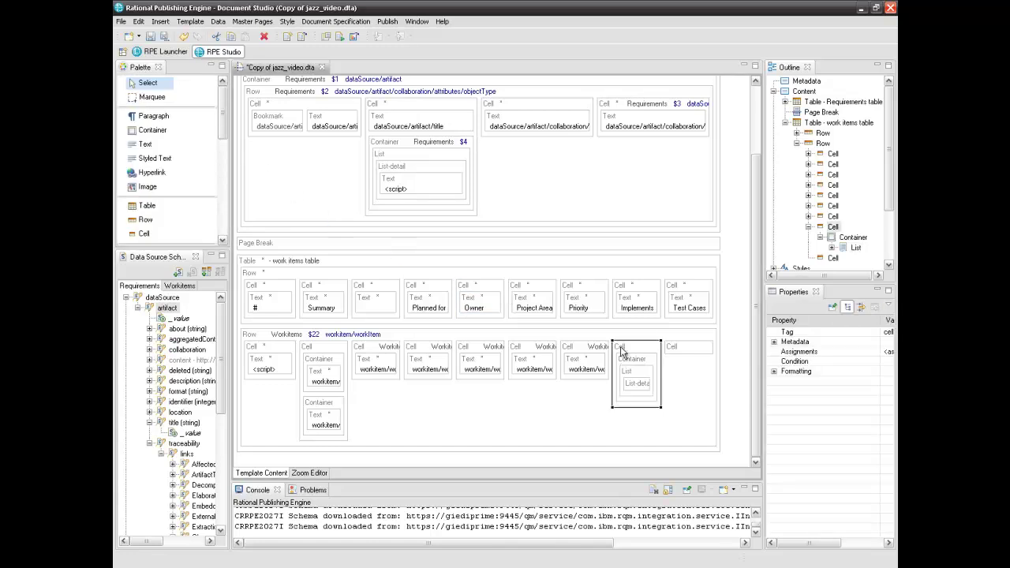
In the Zoom Editor, bind the List to the ImplementedBy traceability links
{"action": "left_click", "coordinate": [309, 472]}
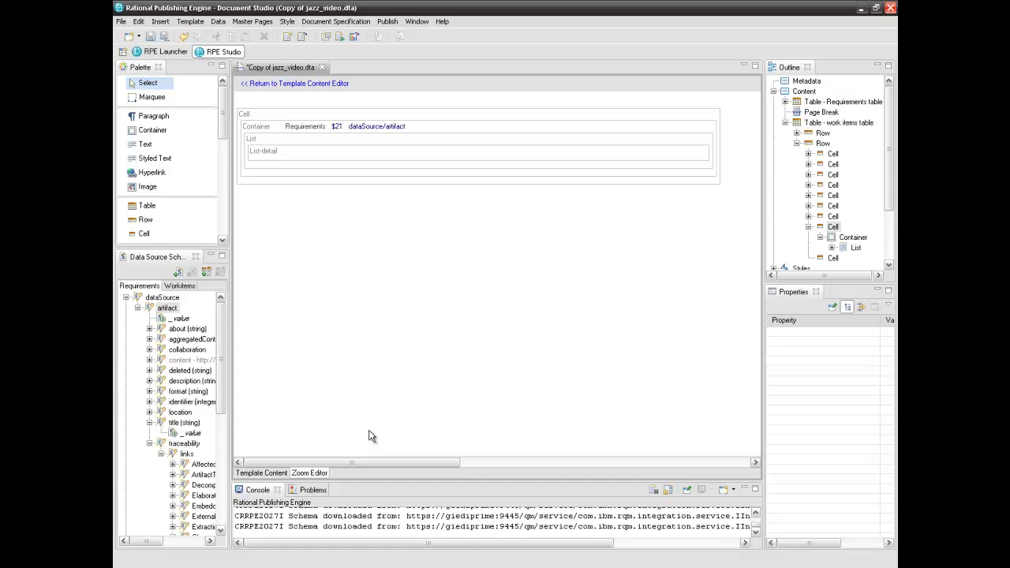
{"action": "left_click_drag", "start_coordinate": [225, 418], "coordinate": [376, 143]}
{"action": "left_click", "coordinate": [225, 445]}
{"action": "left_click", "coordinate": [493, 353]}
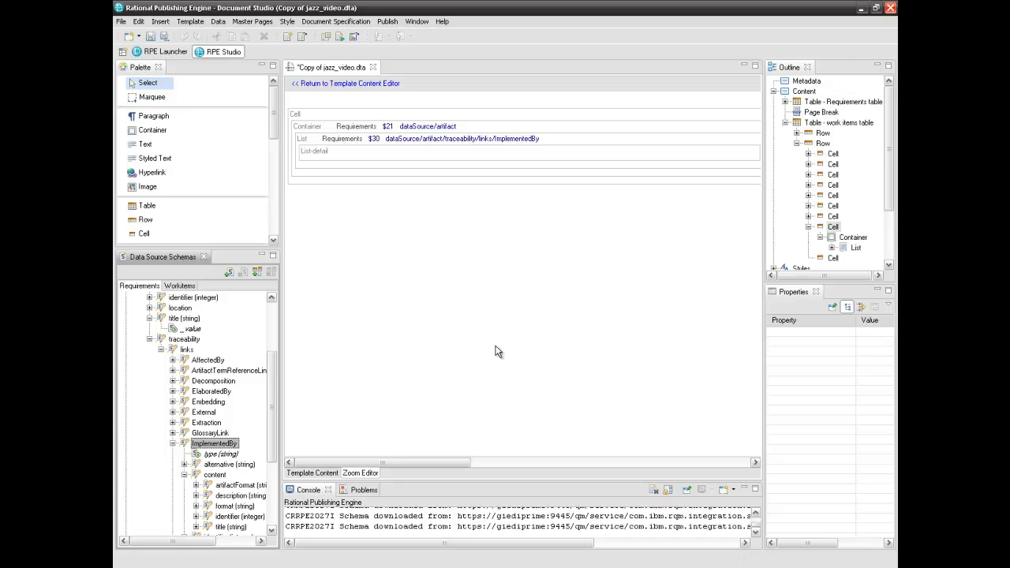
Bind the list detail to the ImplementedBy link content ($31)
{"action": "left_click", "coordinate": [220, 475]}
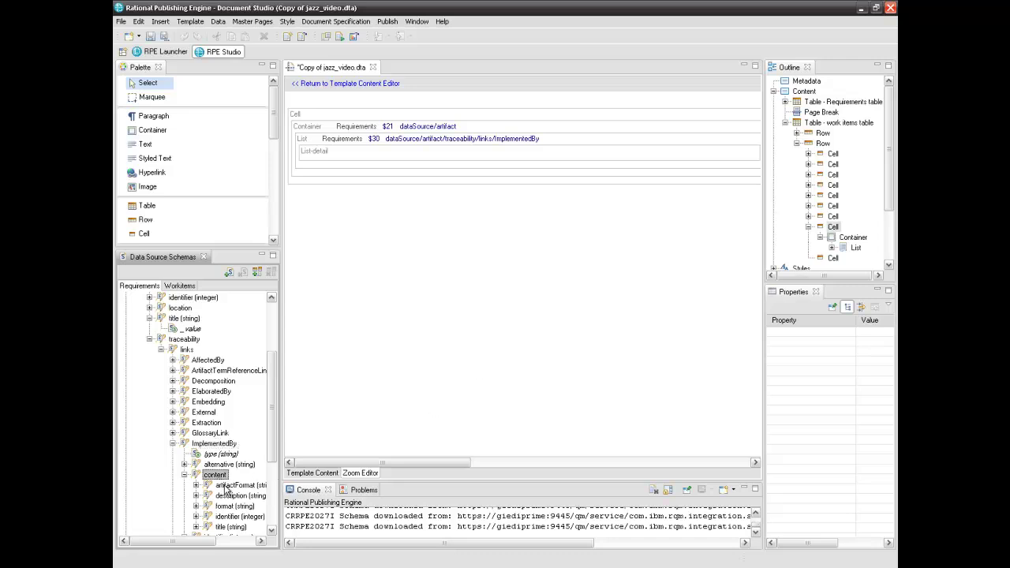
{"action": "left_click_drag", "start_coordinate": [213, 475], "coordinate": [362, 155]}
{"action": "left_click", "coordinate": [517, 347]}
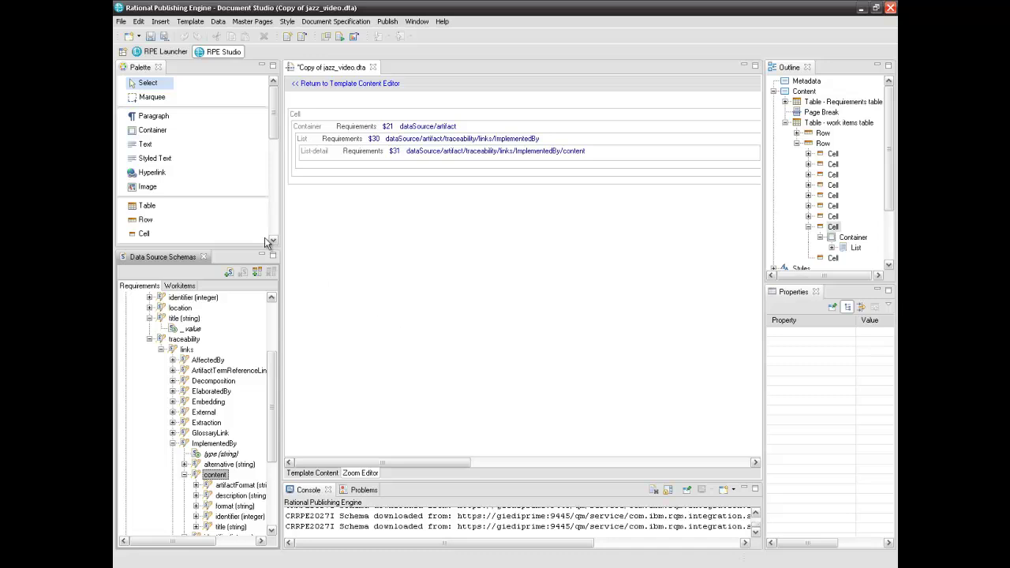
{"action": "left_click", "coordinate": [145, 144]}
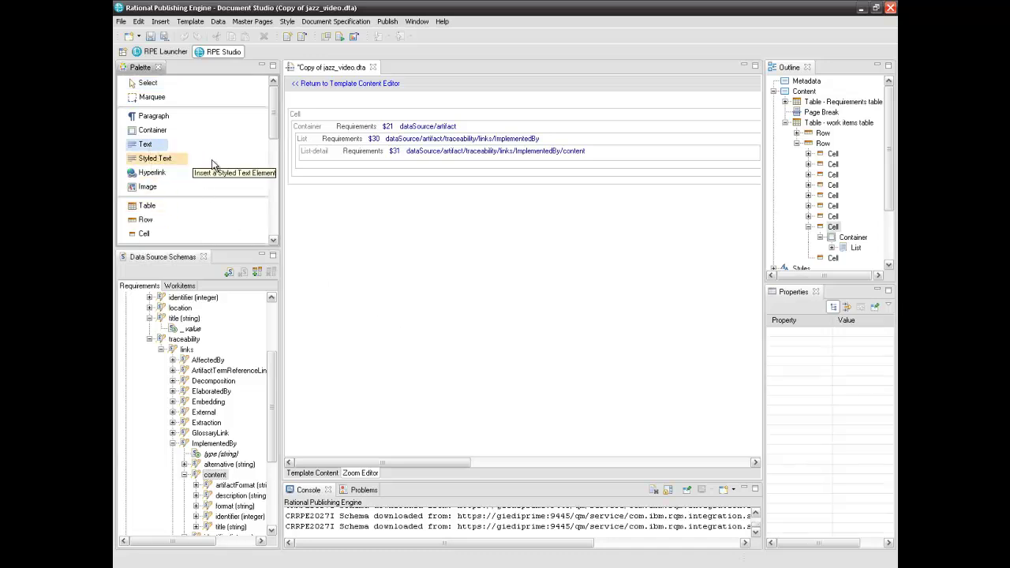
Add a Text element in the list detail using dataSource/artifact/title as its value
{"action": "left_click", "coordinate": [605, 161]}
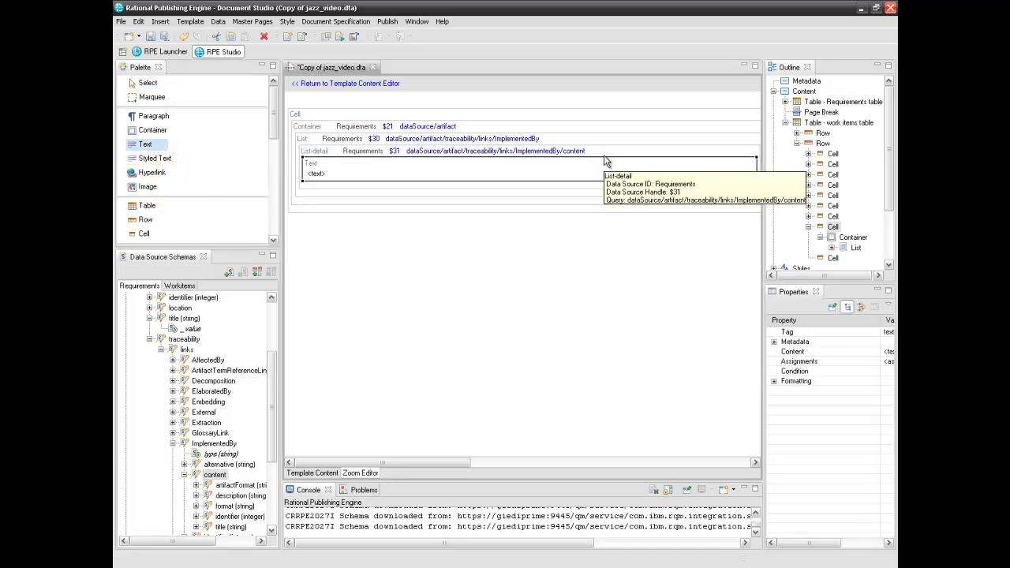
{"action": "left_click", "coordinate": [158, 84]}
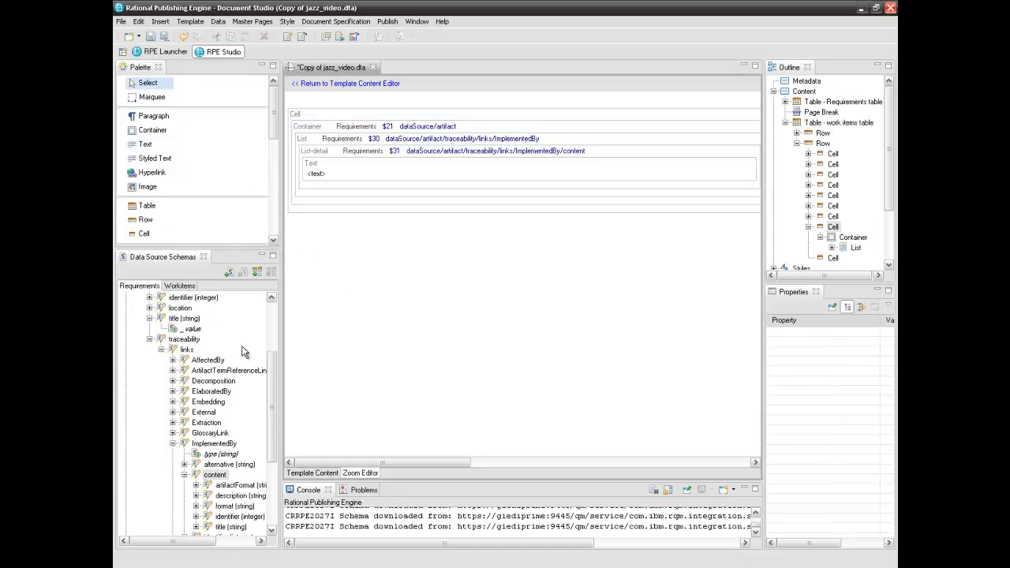
{"action": "scroll", "coordinate": [272, 390], "scroll_direction": "up", "scroll_amount": 4}
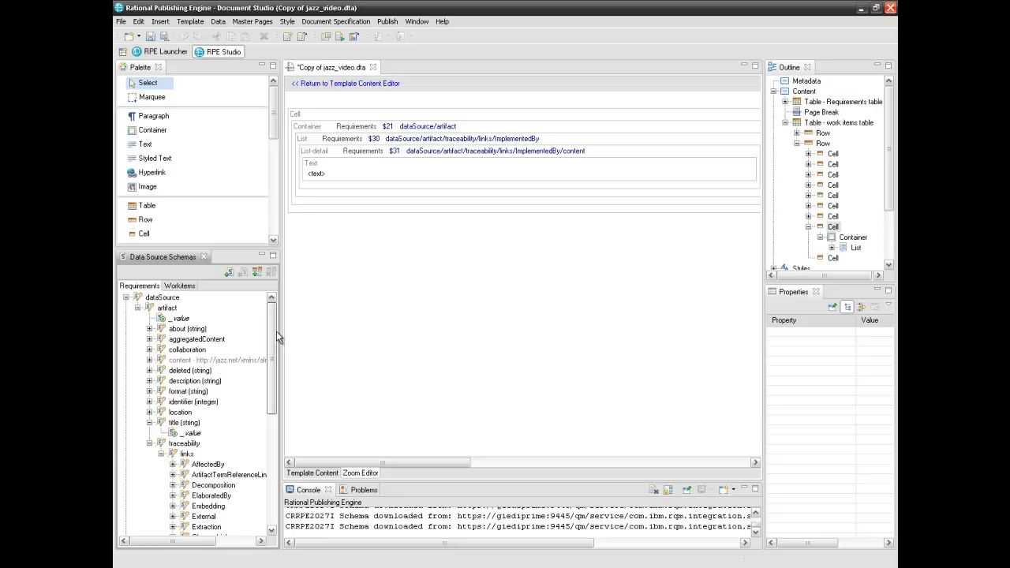
{"action": "left_click", "coordinate": [188, 423]}
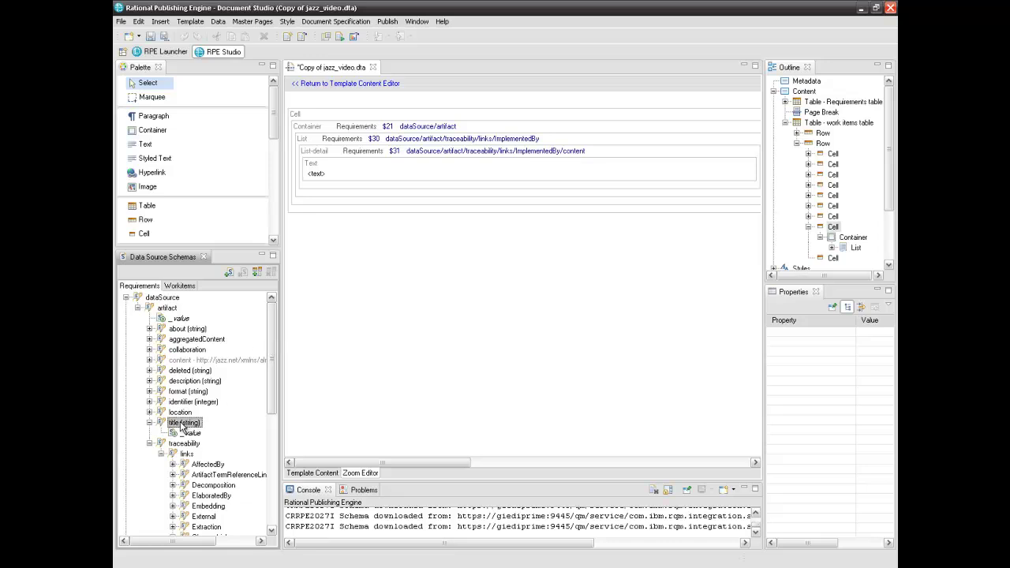
{"action": "left_click_drag", "start_coordinate": [180, 427], "coordinate": [369, 169]}
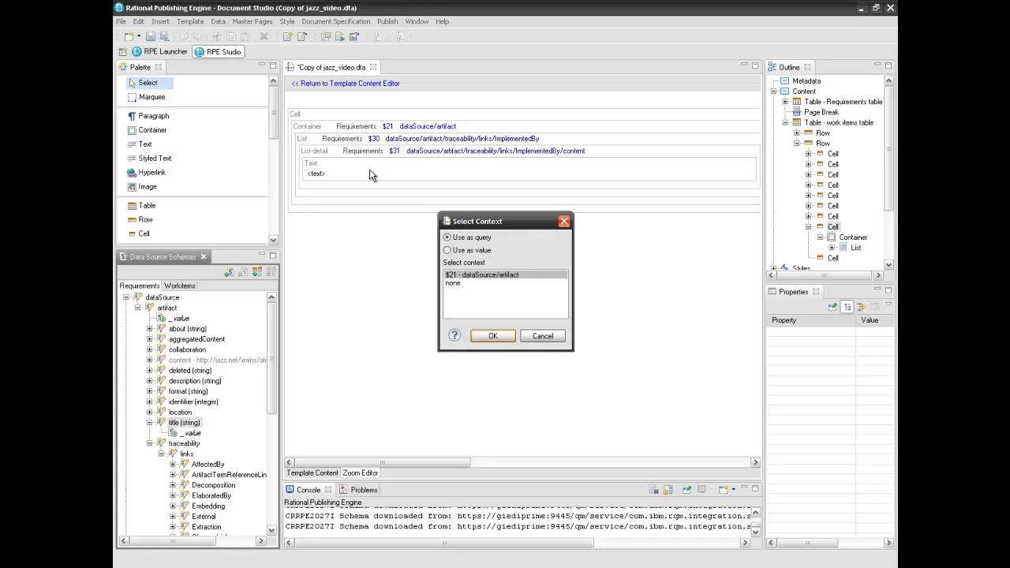
{"action": "left_click", "coordinate": [447, 251]}
{"action": "left_click", "coordinate": [493, 336]}
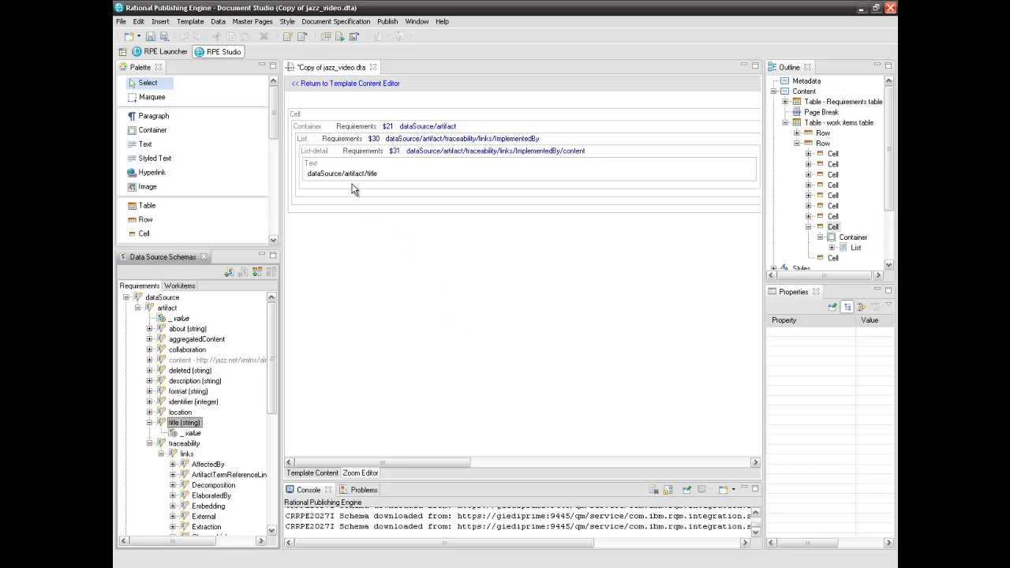
{"action": "left_click", "coordinate": [332, 149]}
Open a condition on the list detail and pick the work item id attribute
{"action": "mouse_move", "coordinate": [333, 154]}
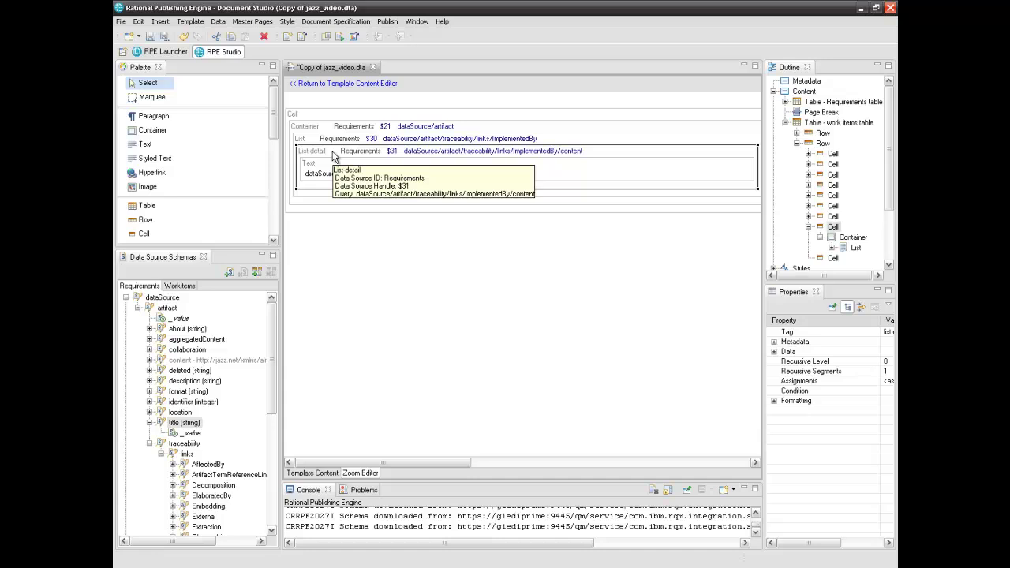
{"action": "right_click", "coordinate": [332, 153]}
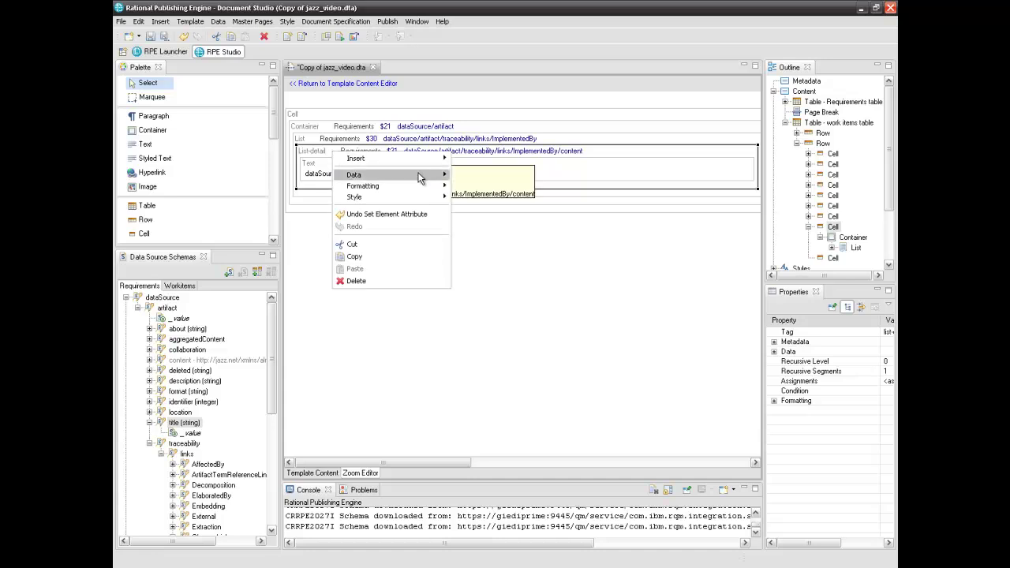
{"action": "mouse_move", "coordinate": [418, 174]}
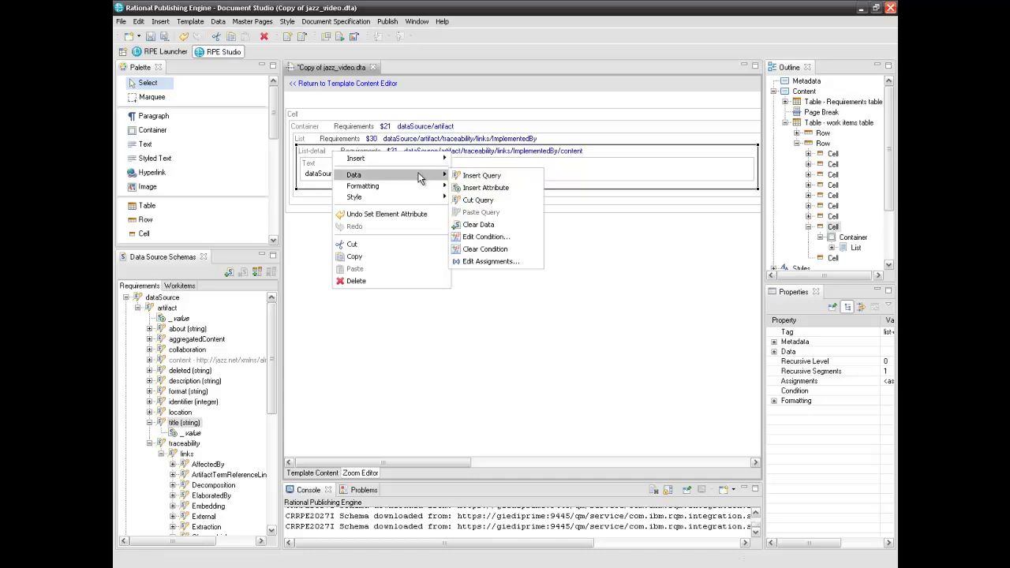
{"action": "left_click", "coordinate": [489, 237]}
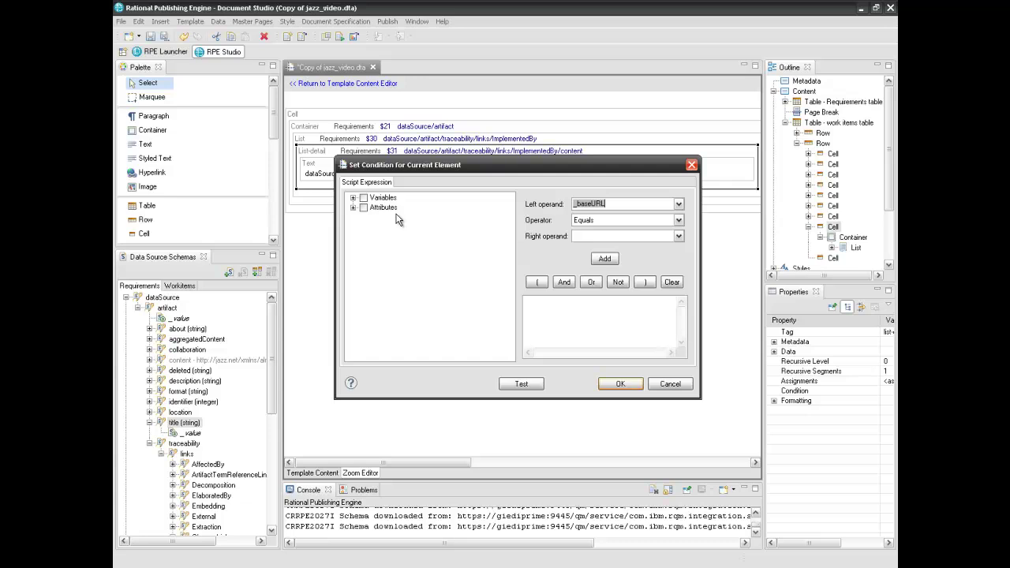
{"action": "left_click", "coordinate": [353, 207]}
{"action": "left_click_drag", "start_coordinate": [700, 272], "coordinate": [818, 275]}
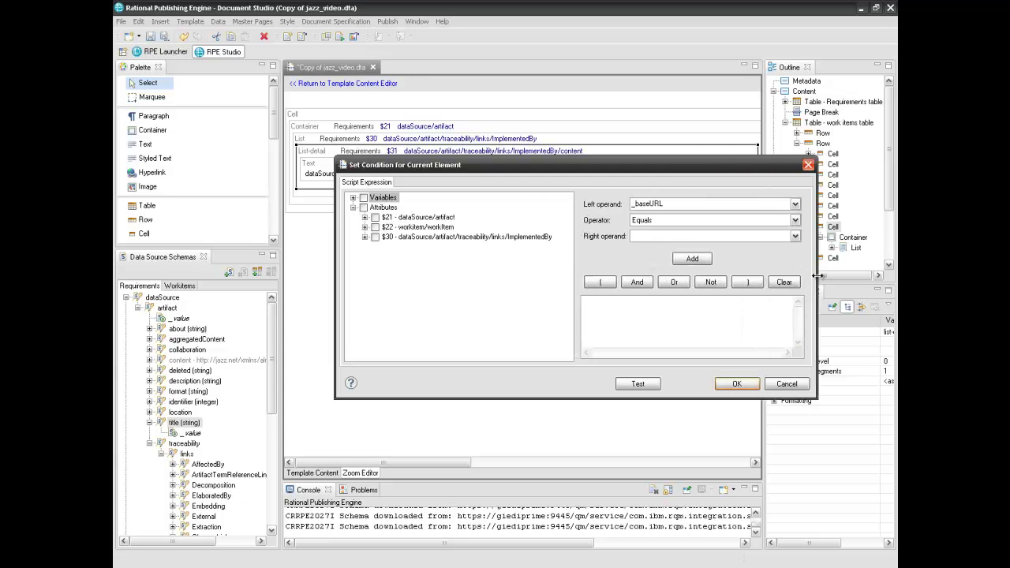
{"action": "left_click", "coordinate": [365, 227]}
{"action": "left_click", "coordinate": [386, 315]}
{"action": "left_click", "coordinate": [397, 315]}
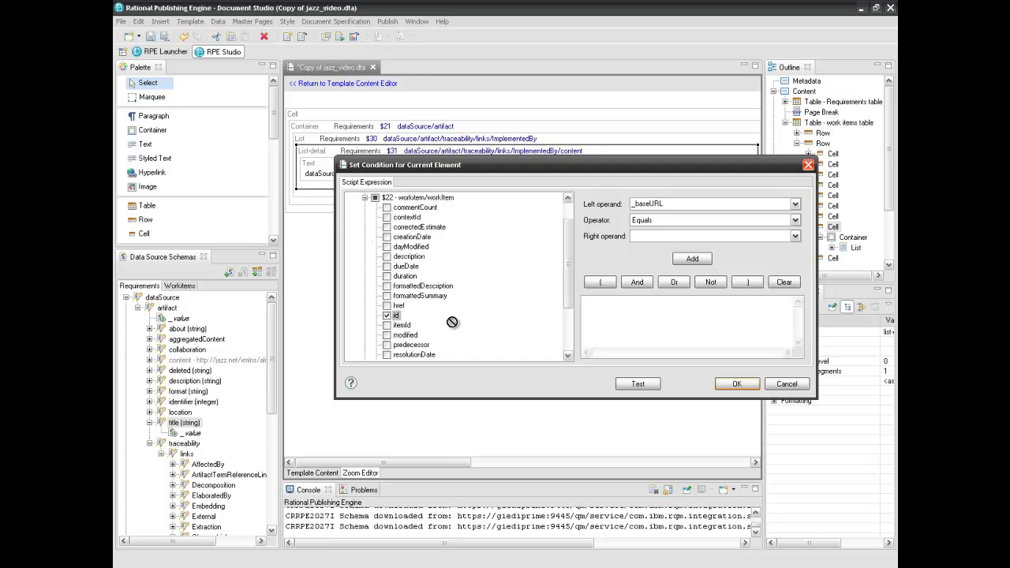
Complete the condition as id == identifier using the ImplementedBy link identifier, and apply it
{"action": "left_click", "coordinate": [596, 314]}
{"action": "type", "text": "id =="}
{"action": "scroll", "coordinate": [457, 315], "scroll_direction": "down", "scroll_amount": 3}
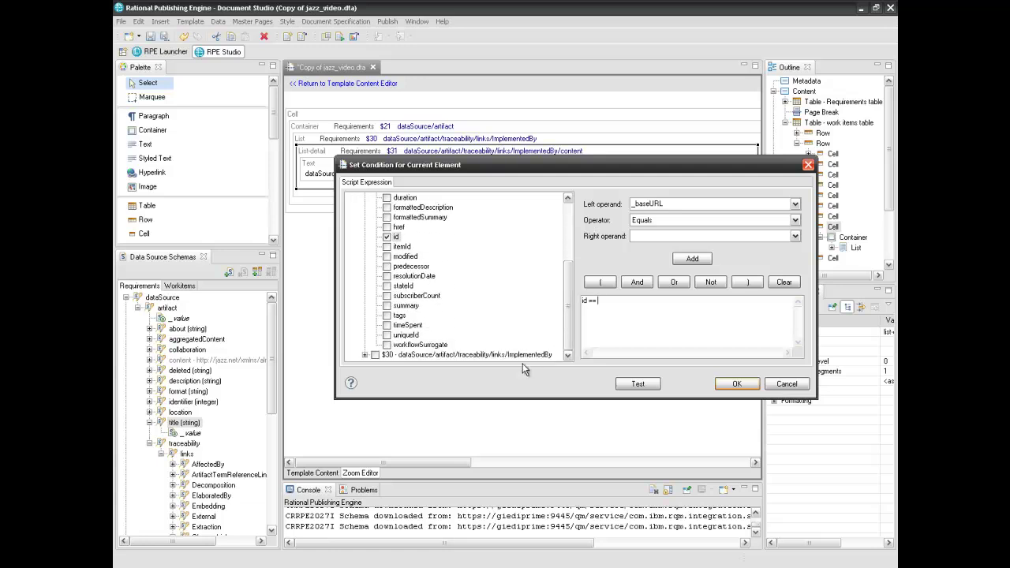
{"action": "double_click", "coordinate": [520, 354]}
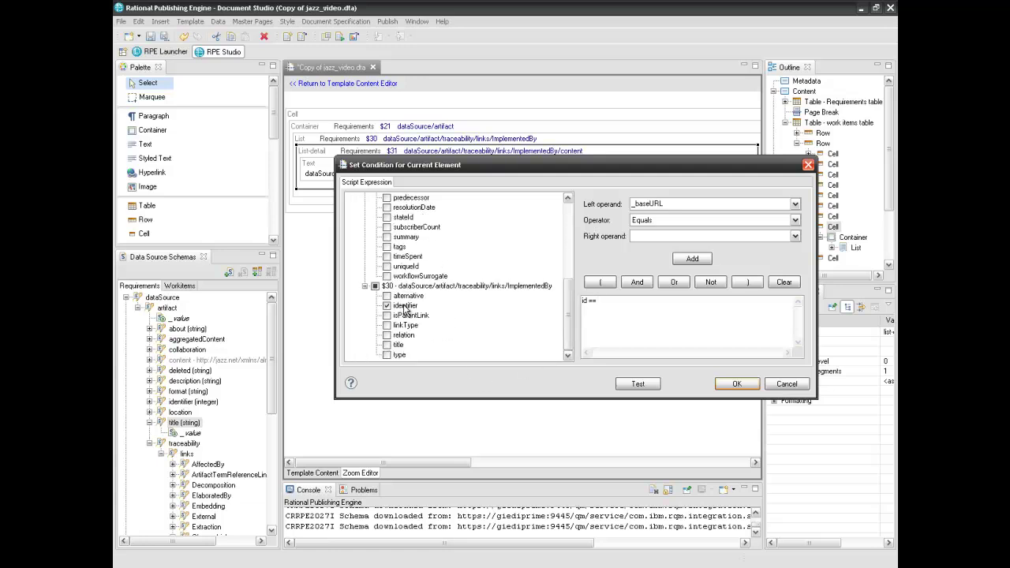
{"action": "left_click_drag", "start_coordinate": [404, 305], "coordinate": [617, 303]}
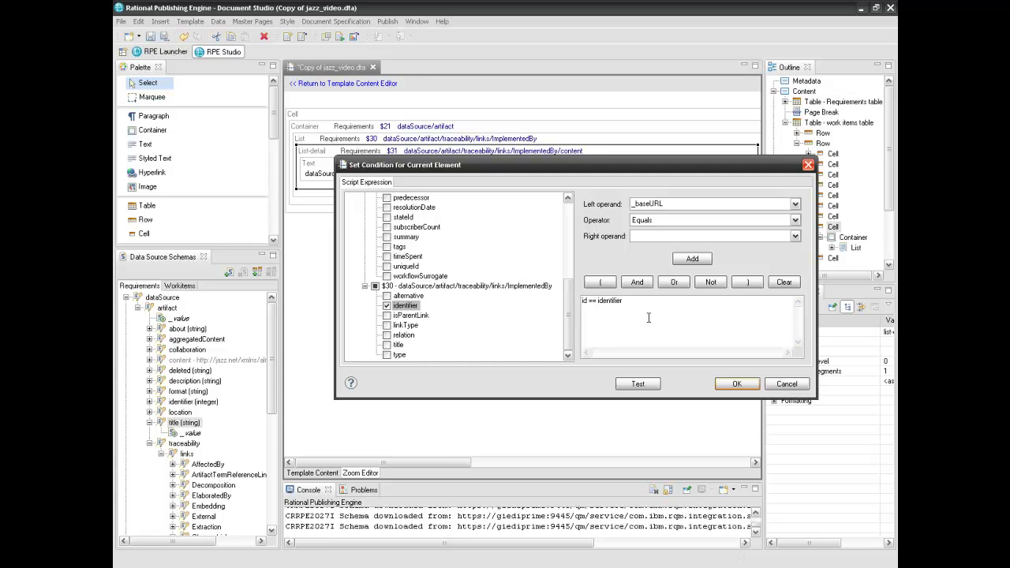
{"action": "left_click", "coordinate": [733, 385]}
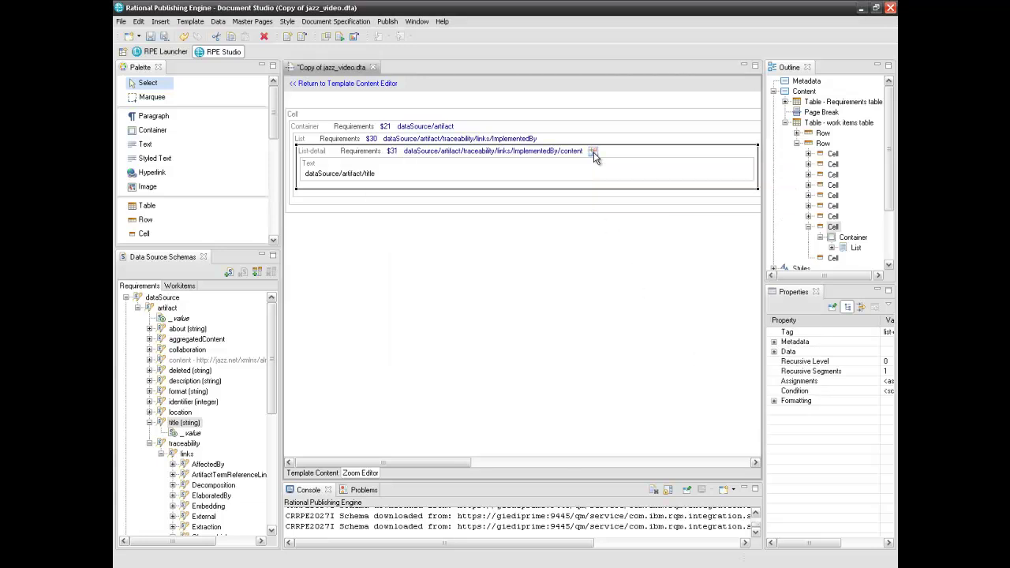
Go back to Template Content and select the empty last cell of the work-items row
{"action": "left_click", "coordinate": [307, 476]}
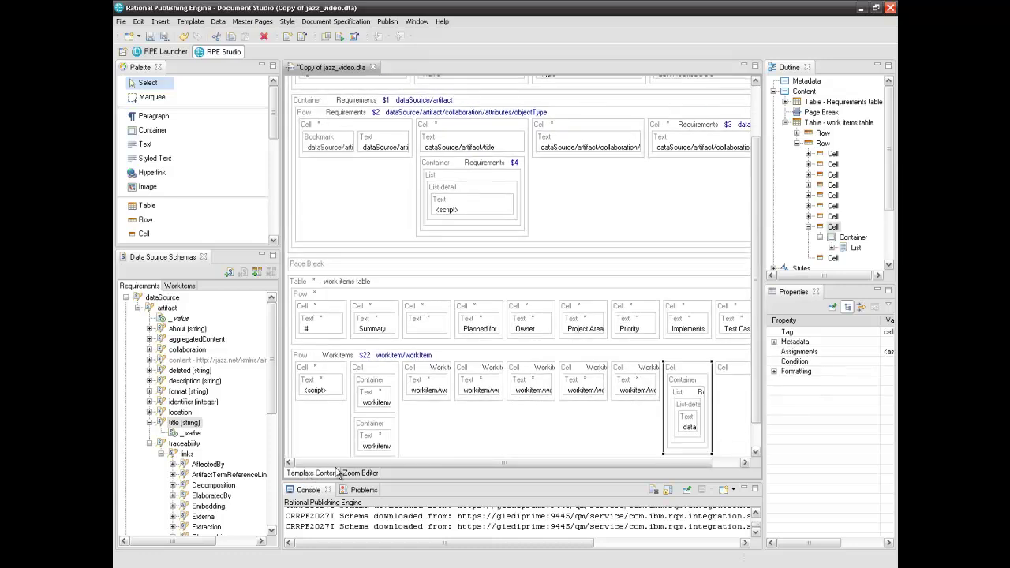
{"action": "left_click_drag", "start_coordinate": [349, 465], "coordinate": [446, 468]}
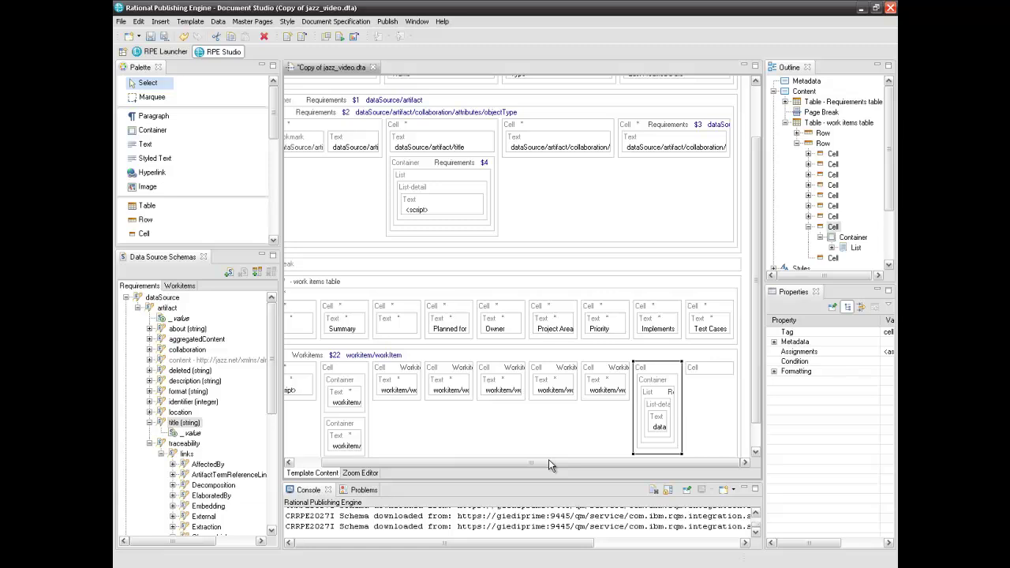
{"action": "left_click", "coordinate": [711, 370]}
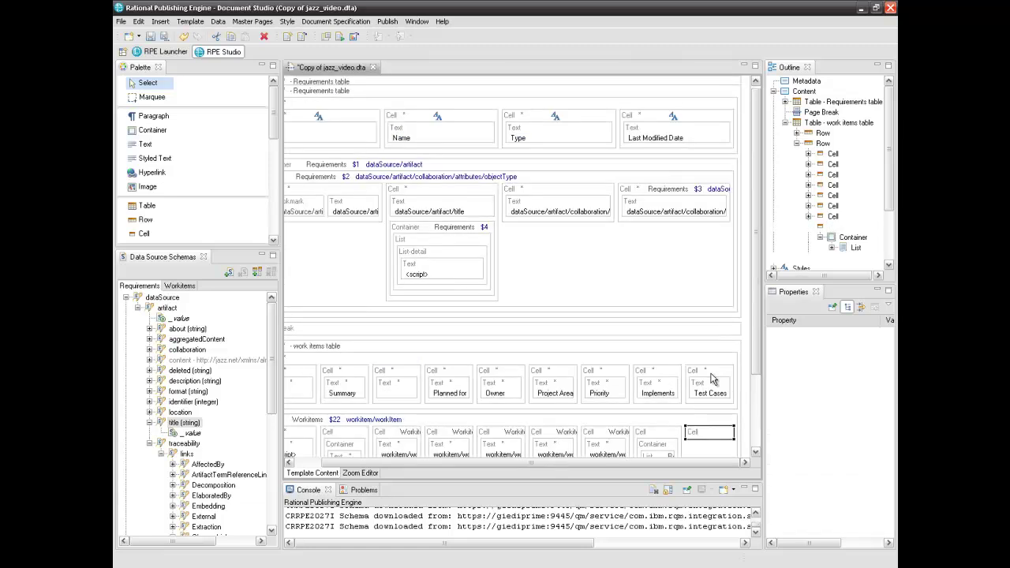
{"action": "scroll", "coordinate": [756, 382], "scroll_direction": "down", "scroll_amount": 3}
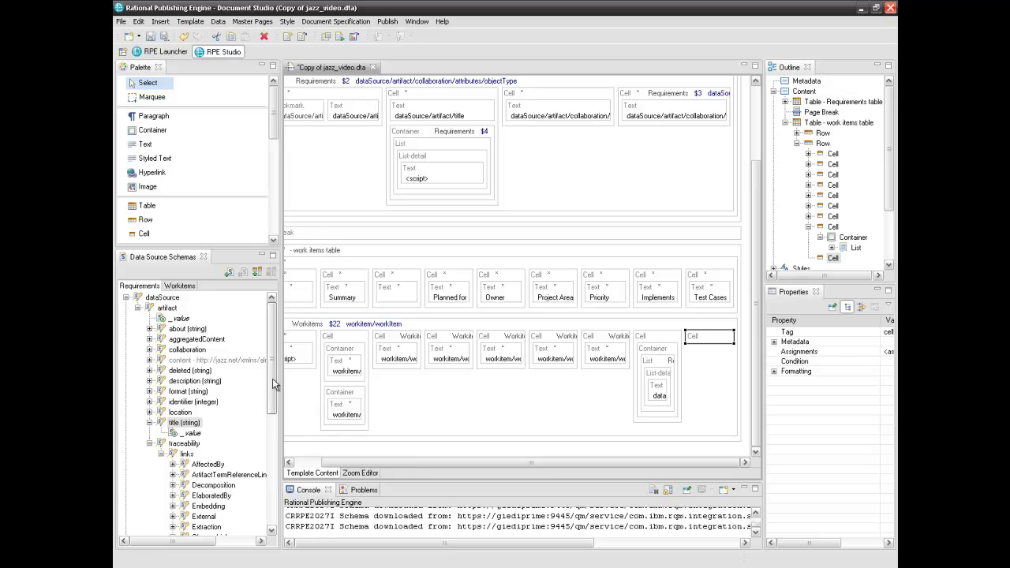
Start the Add Data Source Schema wizard with REST as the schema type
{"action": "left_click", "coordinate": [229, 273]}
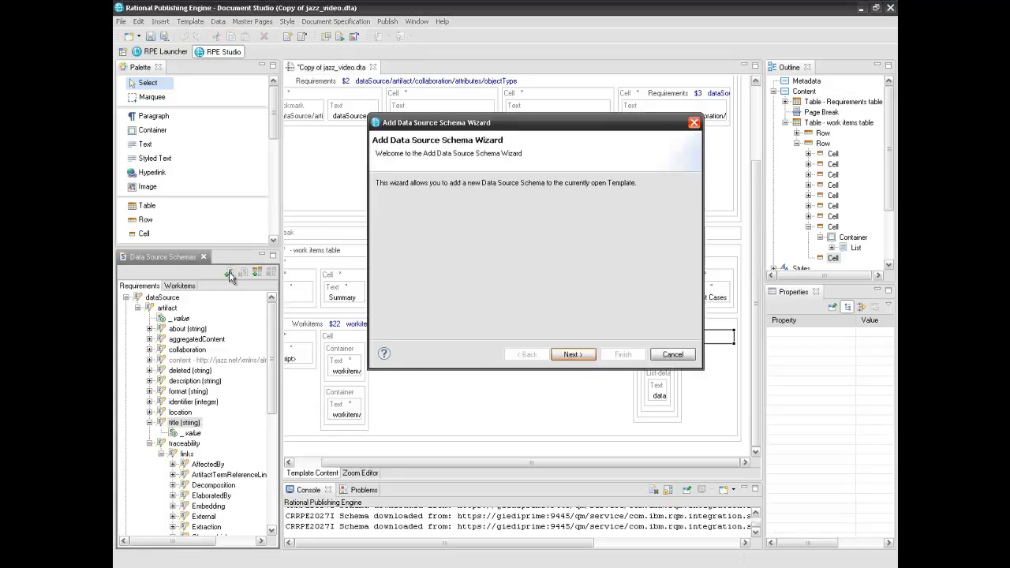
{"action": "left_click", "coordinate": [572, 354]}
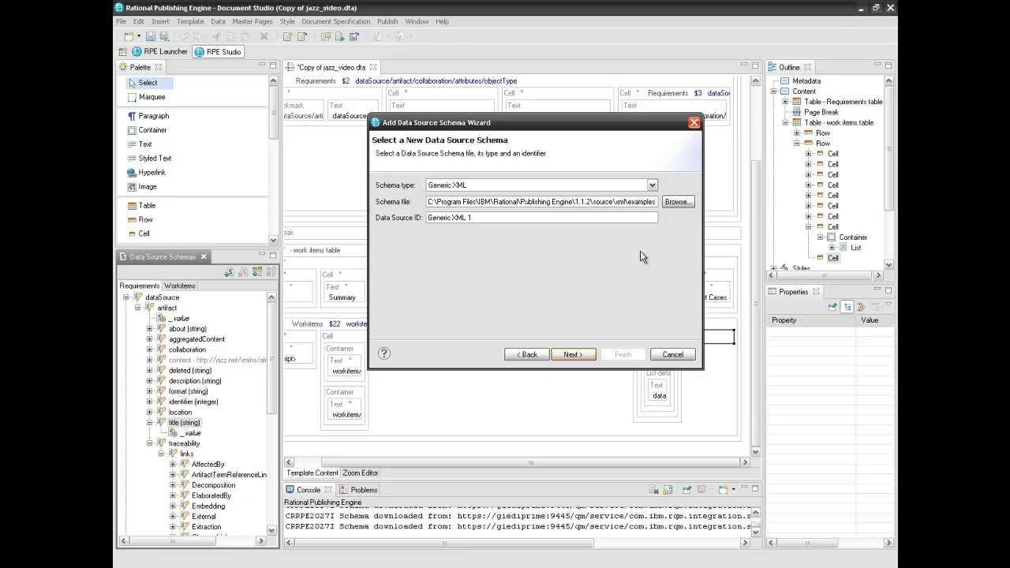
{"action": "left_click", "coordinate": [652, 185]}
{"action": "left_click", "coordinate": [641, 197]}
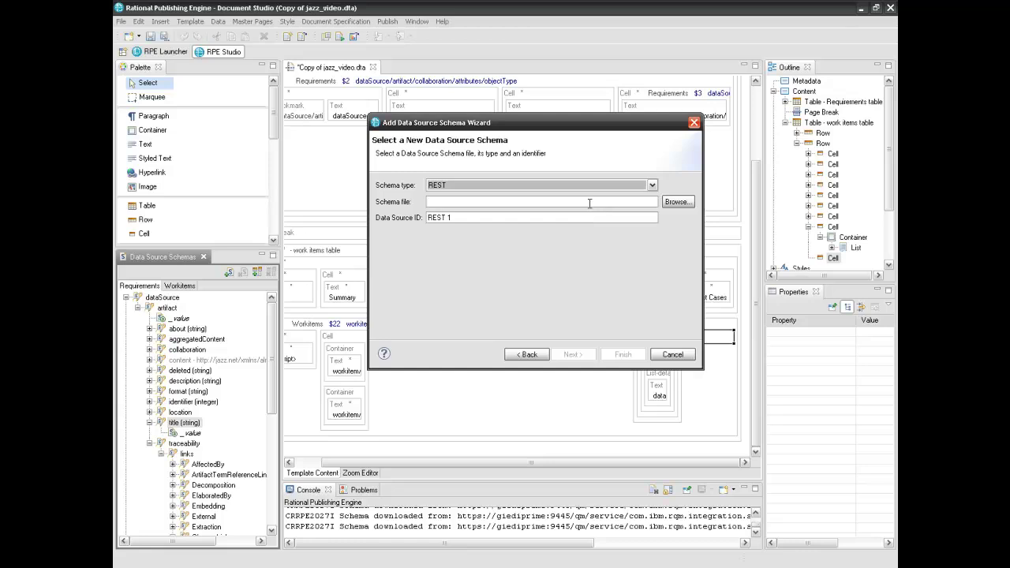
Copy the QM feed.xsd schema URL from Firefox's address bar
{"action": "key", "text": "alt+Tab"}
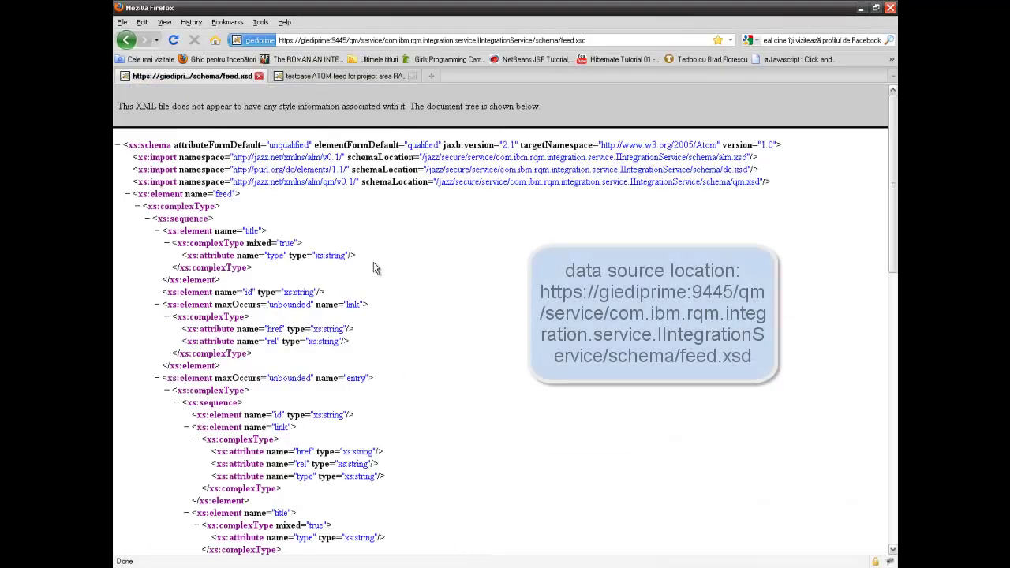
{"action": "left_click", "coordinate": [381, 40]}
{"action": "key", "text": "ctrl+c"}
{"action": "right_click", "coordinate": [382, 40]}
{"action": "left_click", "coordinate": [398, 69]}
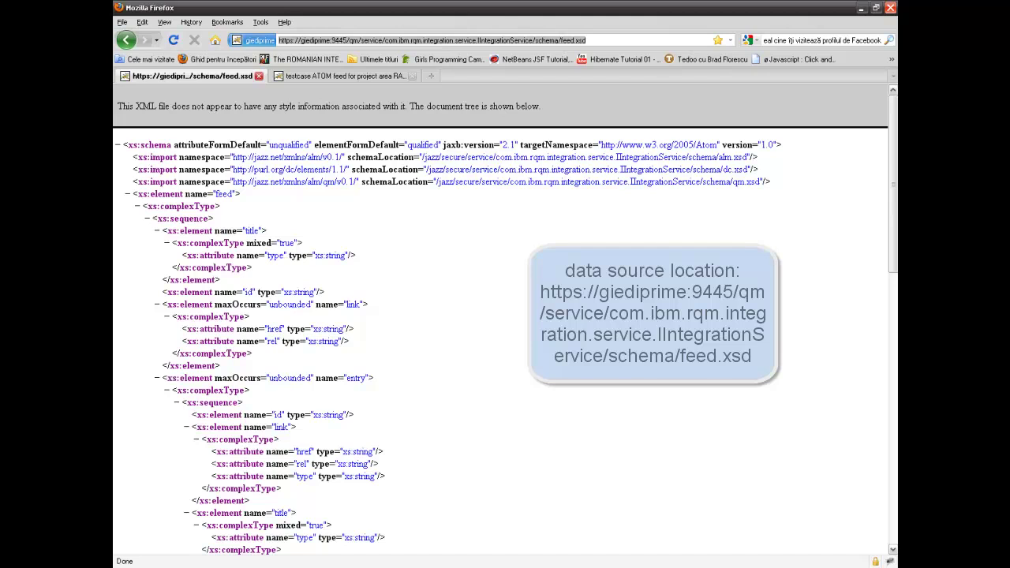
Paste the feed.xsd URL as the schema file, name it REST_QM, sign in, and finish
{"action": "key", "text": "alt+Tab"}
{"action": "key", "text": "ctrl+v"}
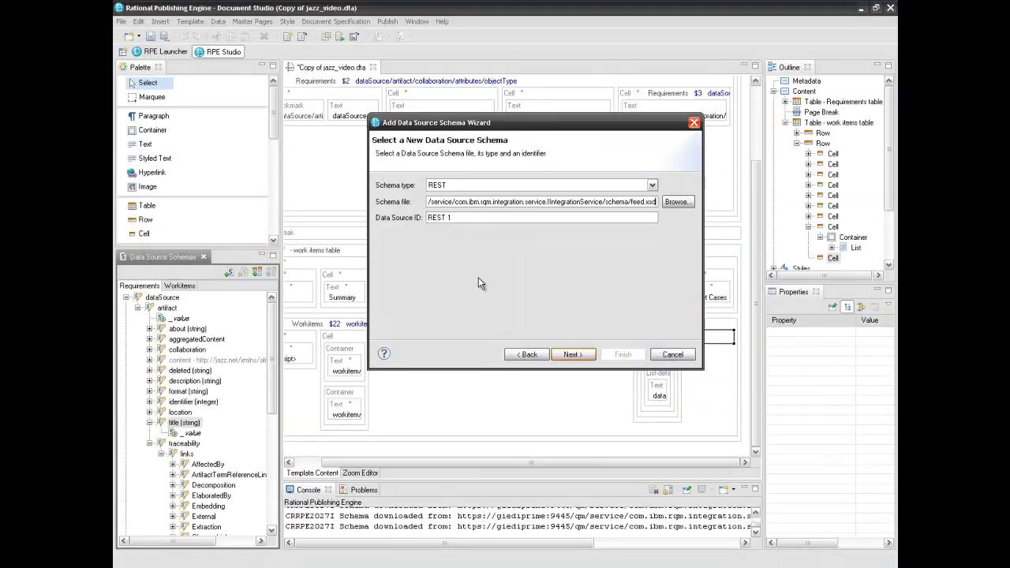
{"action": "left_click", "coordinate": [476, 218]}
{"action": "type", "text": "QM"}
{"action": "left_click", "coordinate": [573, 354]}
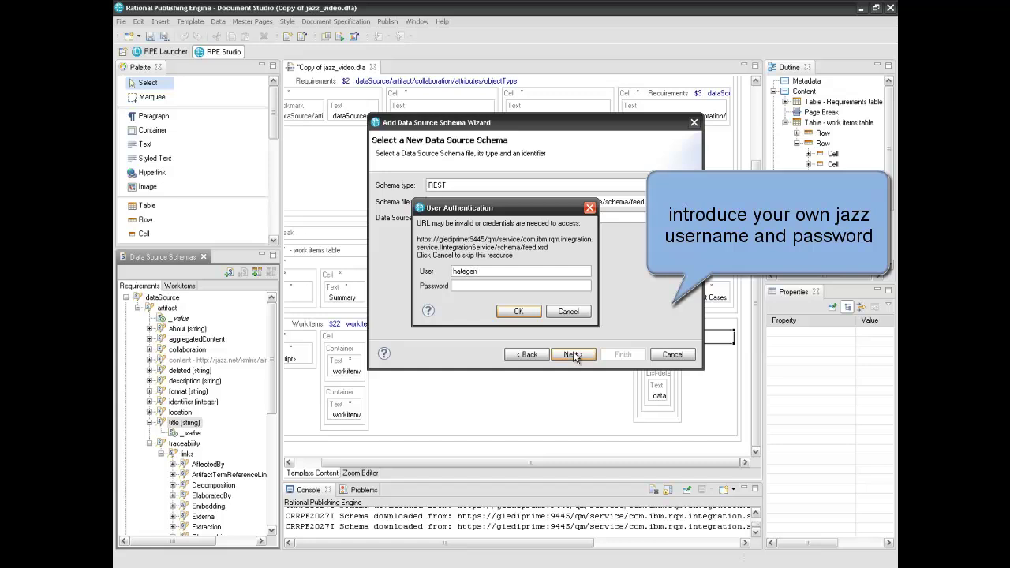
{"action": "left_click", "coordinate": [511, 311]}
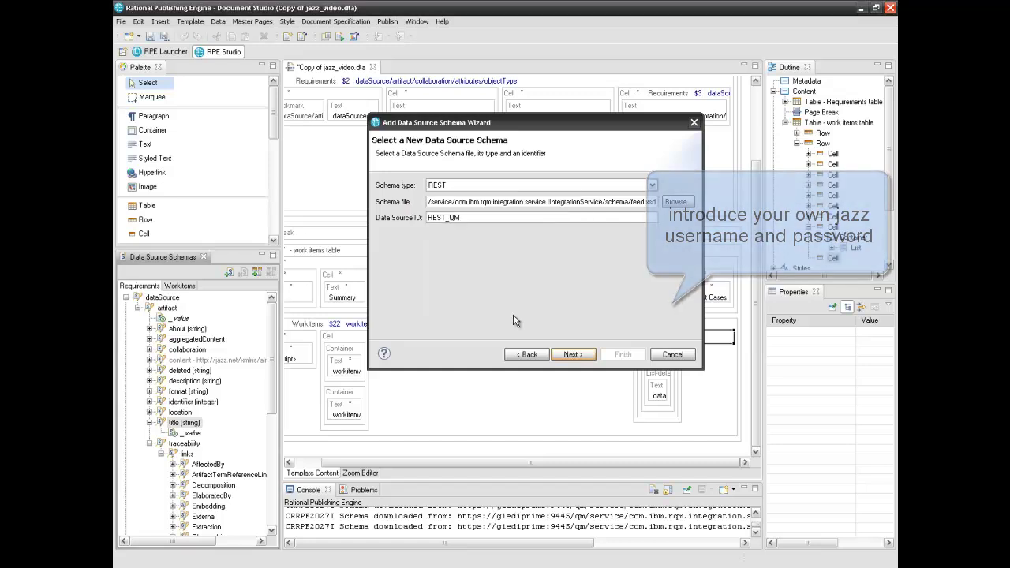
{"action": "left_click", "coordinate": [616, 354]}
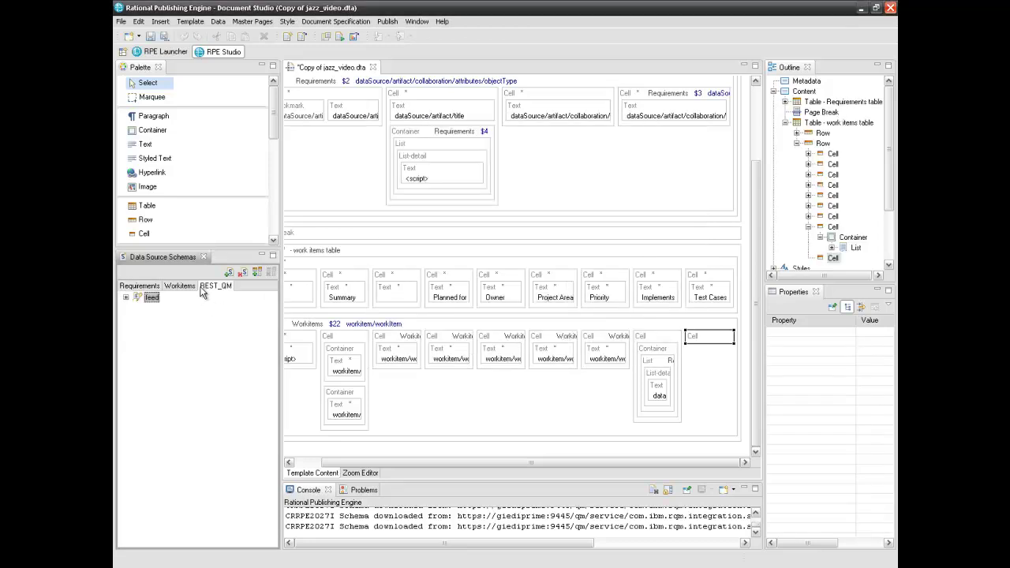
Expand the feed schema and place a Data Source Configuration just above the work items table
{"action": "left_click", "coordinate": [126, 298]}
{"action": "left_click_drag", "start_coordinate": [273, 144], "coordinate": [273, 169]}
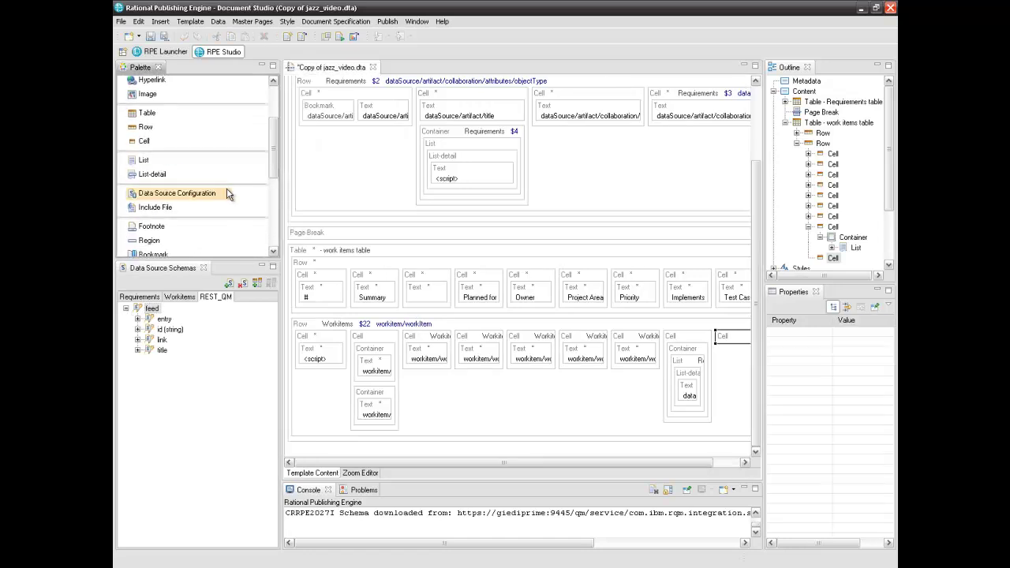
{"action": "left_click_drag", "start_coordinate": [205, 195], "coordinate": [298, 251]}
{"action": "left_click_drag", "start_coordinate": [352, 461], "coordinate": [336, 462]}
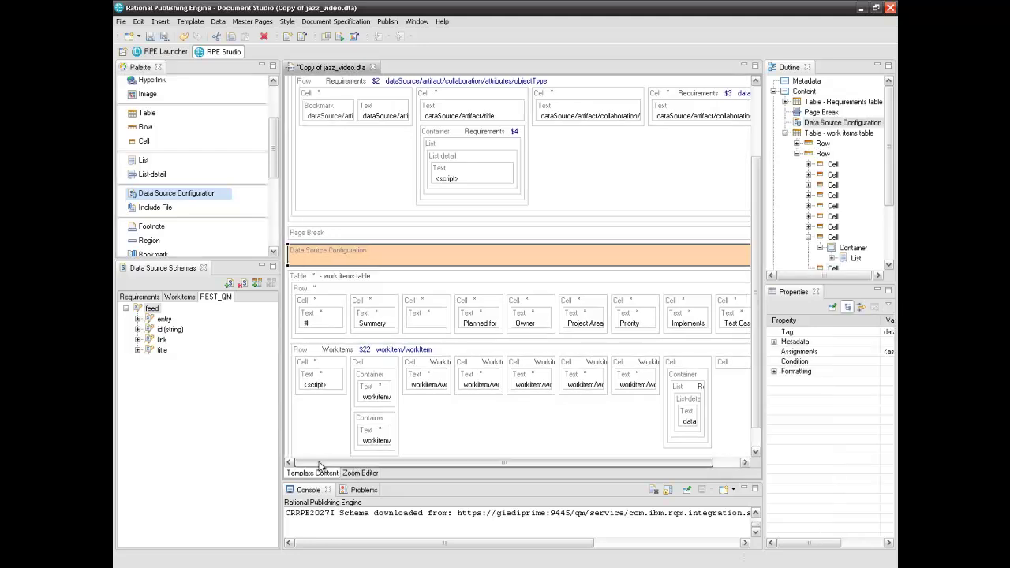
{"action": "left_click", "coordinate": [273, 96]}
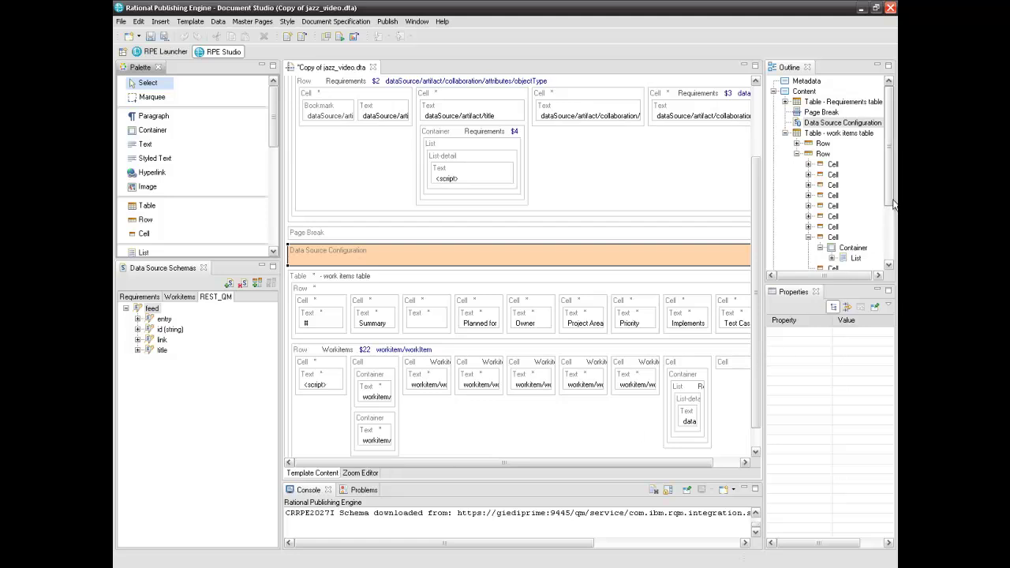
Create a new template variable _base_URL with external access under Outline's Variables
{"action": "left_click_drag", "start_coordinate": [892, 199], "coordinate": [892, 244]}
{"action": "right_click", "coordinate": [805, 229]}
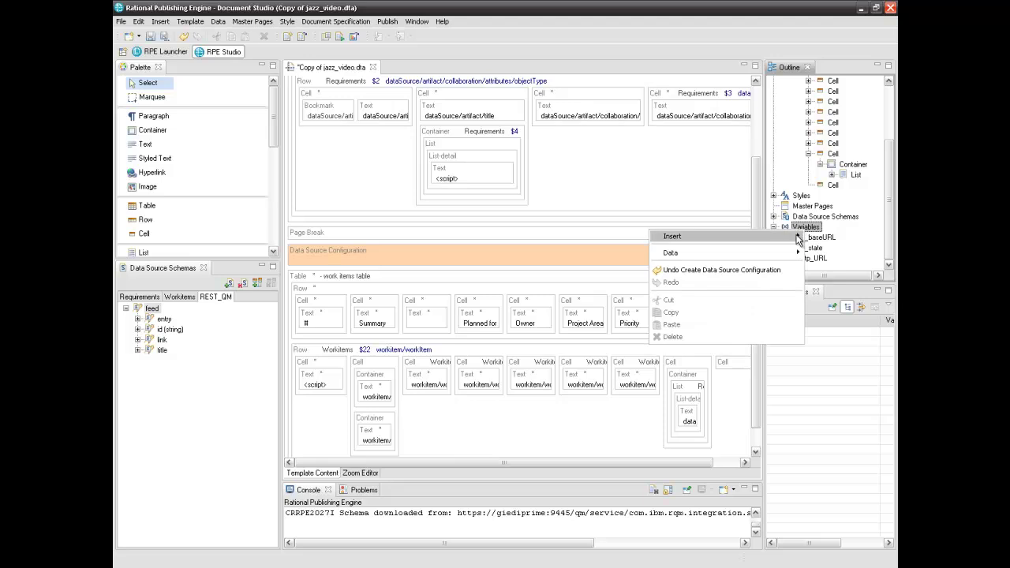
{"action": "left_click", "coordinate": [817, 240]}
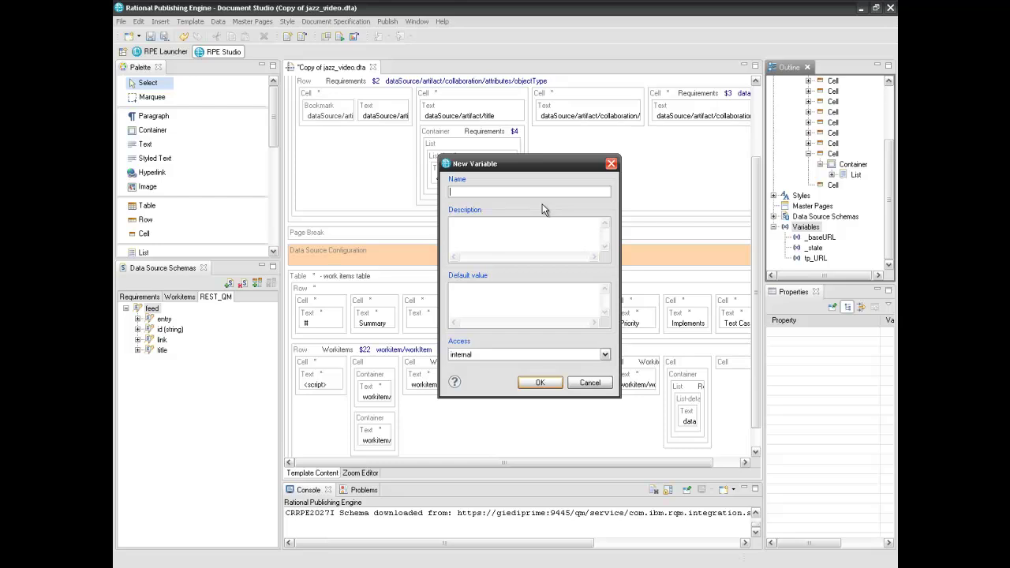
{"action": "type", "text": "_base_URL"}
{"action": "left_click", "coordinate": [605, 357]}
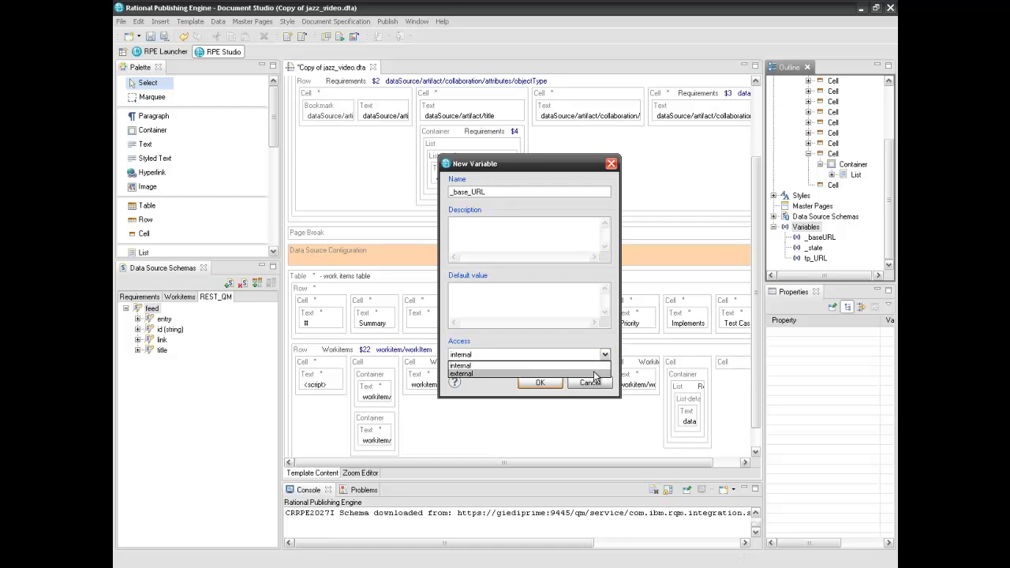
{"action": "left_click", "coordinate": [594, 374]}
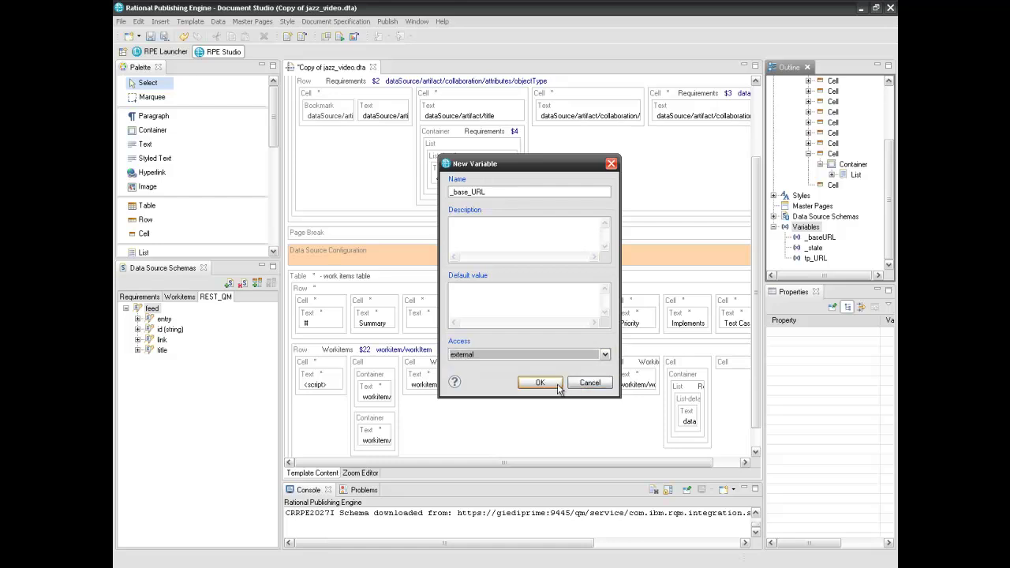
{"action": "left_click", "coordinate": [556, 384]}
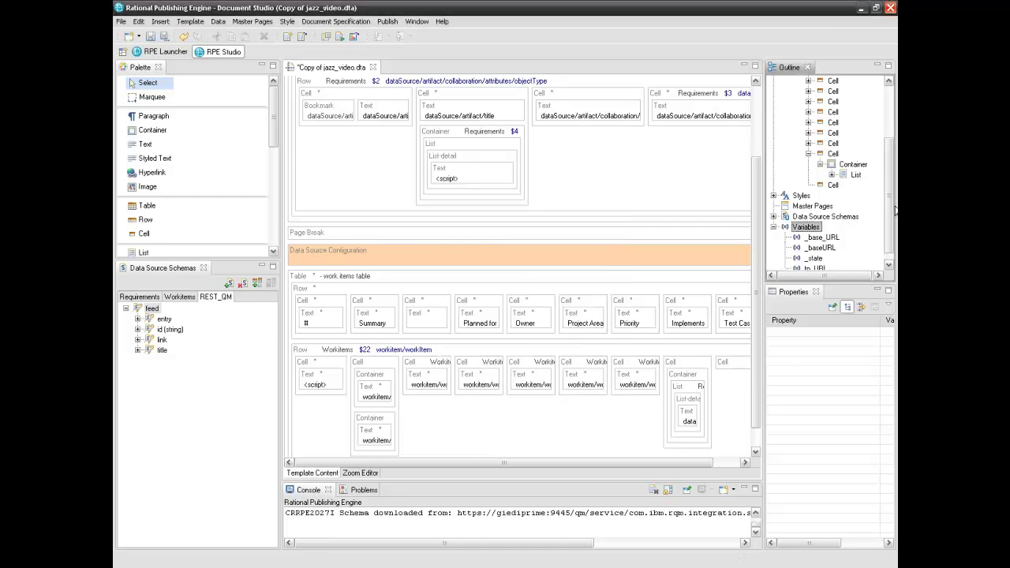
{"action": "left_click", "coordinate": [820, 228]}
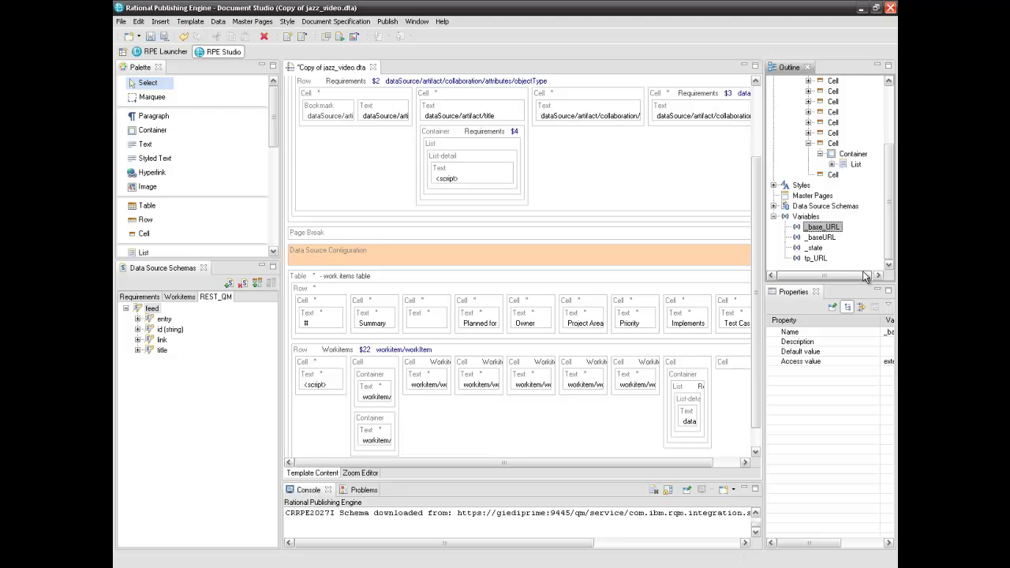
Set REST_QM as the Data Source Configuration's target data source under Formatting > data
{"action": "left_click", "coordinate": [476, 259]}
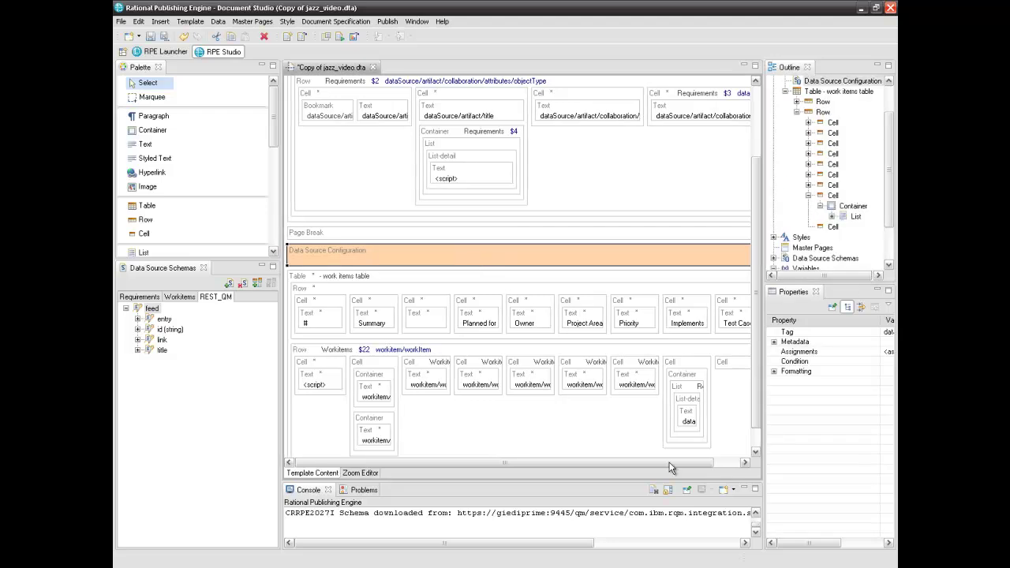
{"action": "left_click_drag", "start_coordinate": [669, 467], "coordinate": [696, 466]}
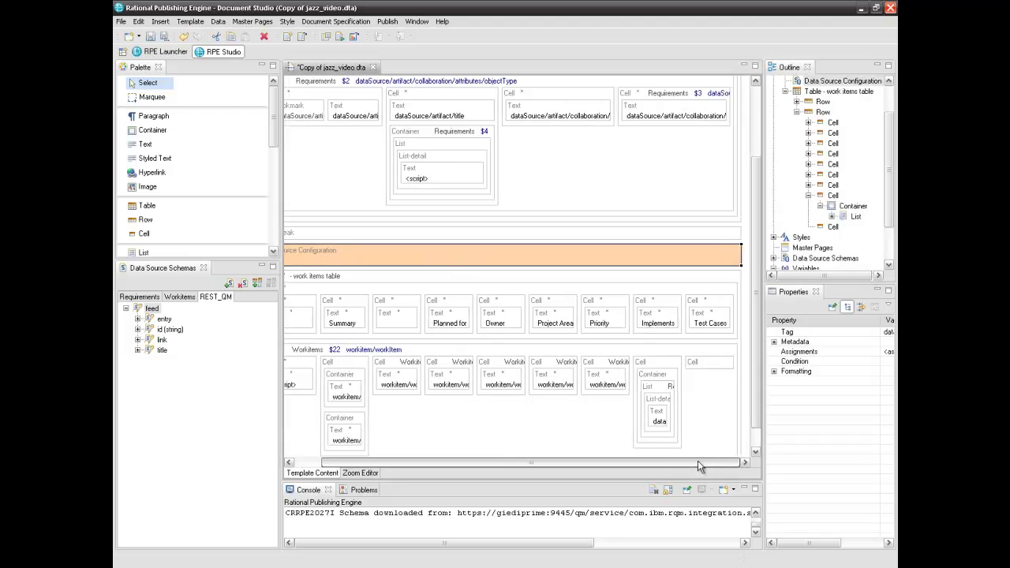
{"action": "left_click", "coordinate": [773, 371]}
{"action": "left_click", "coordinate": [785, 381]}
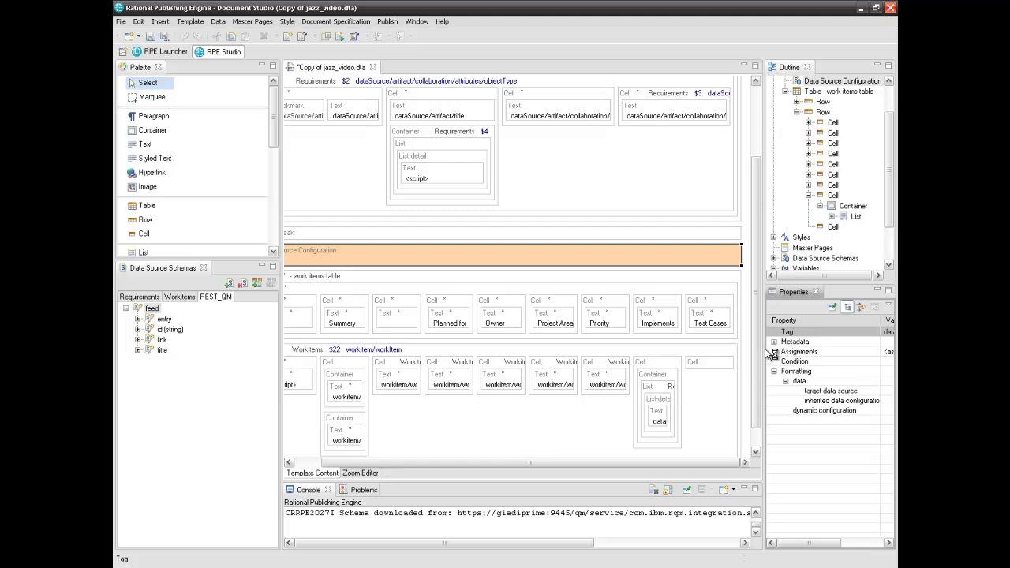
{"action": "left_click_drag", "start_coordinate": [769, 353], "coordinate": [702, 353]}
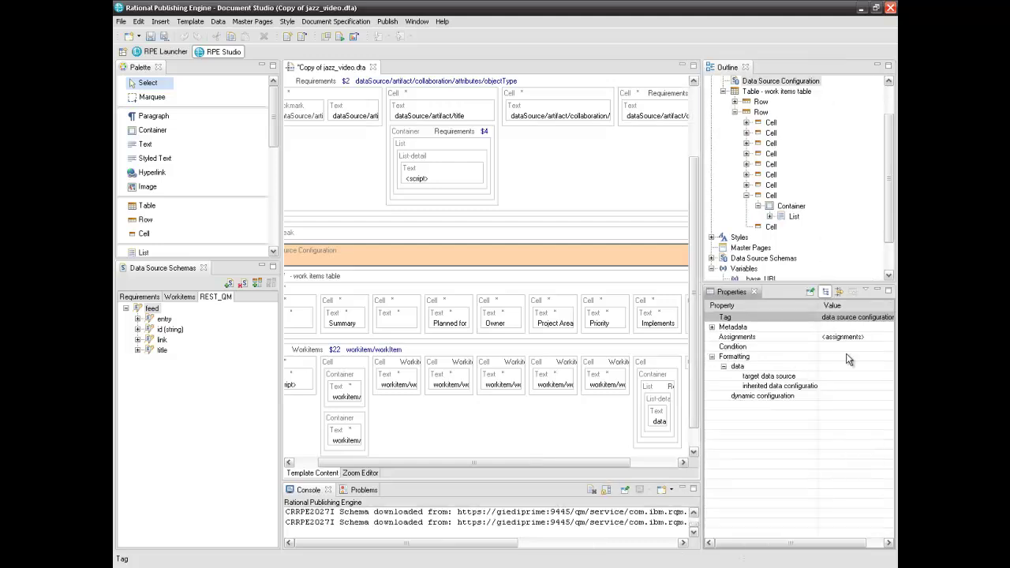
{"action": "left_click", "coordinate": [830, 374]}
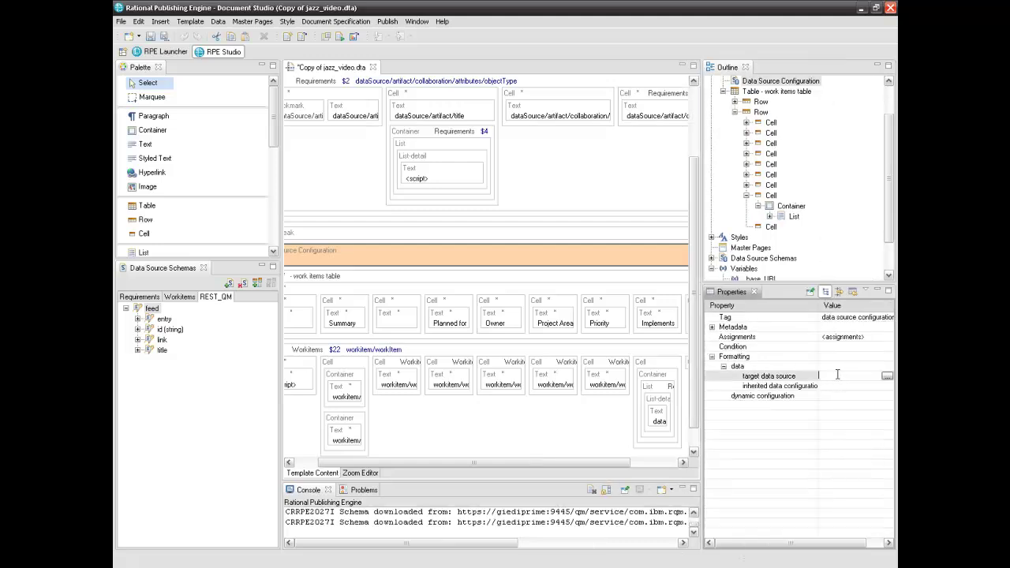
{"action": "left_click", "coordinate": [886, 375]}
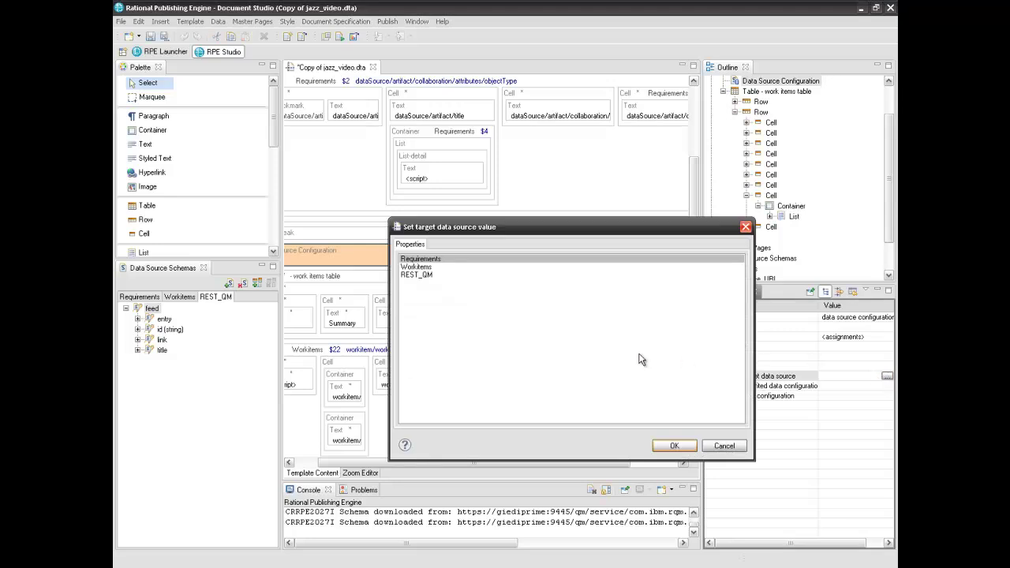
{"action": "left_click", "coordinate": [422, 278]}
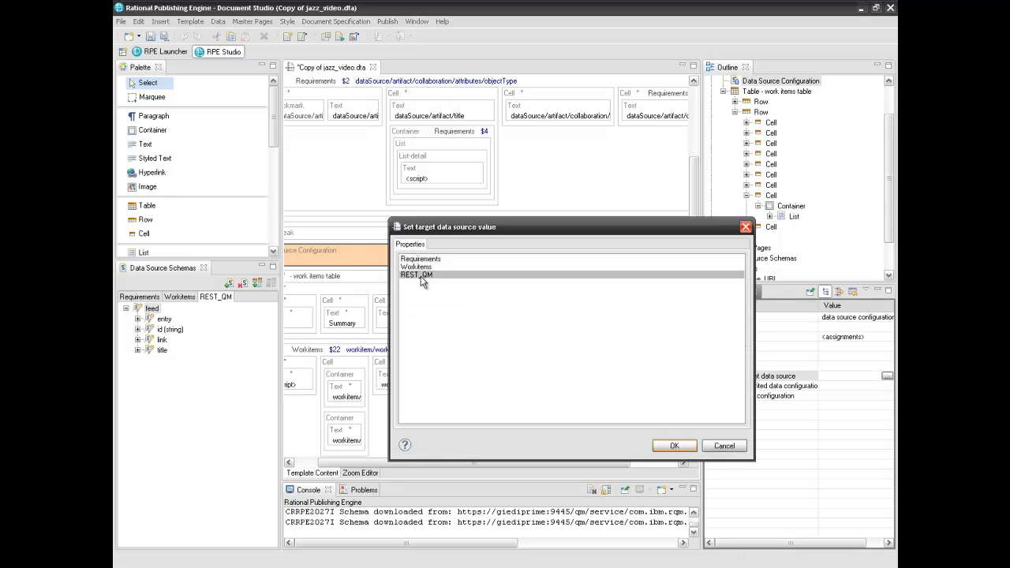
{"action": "left_click", "coordinate": [690, 447]}
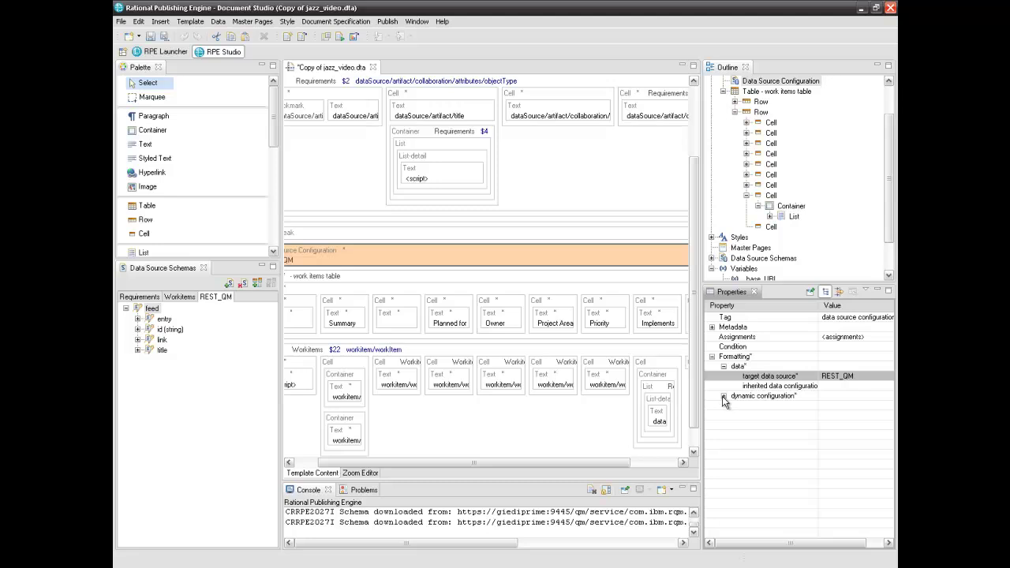
Script the REST_QM URI as val = _base_URL + "/fields=feed/entry/content/testcase/*"
{"action": "left_click", "coordinate": [723, 396]}
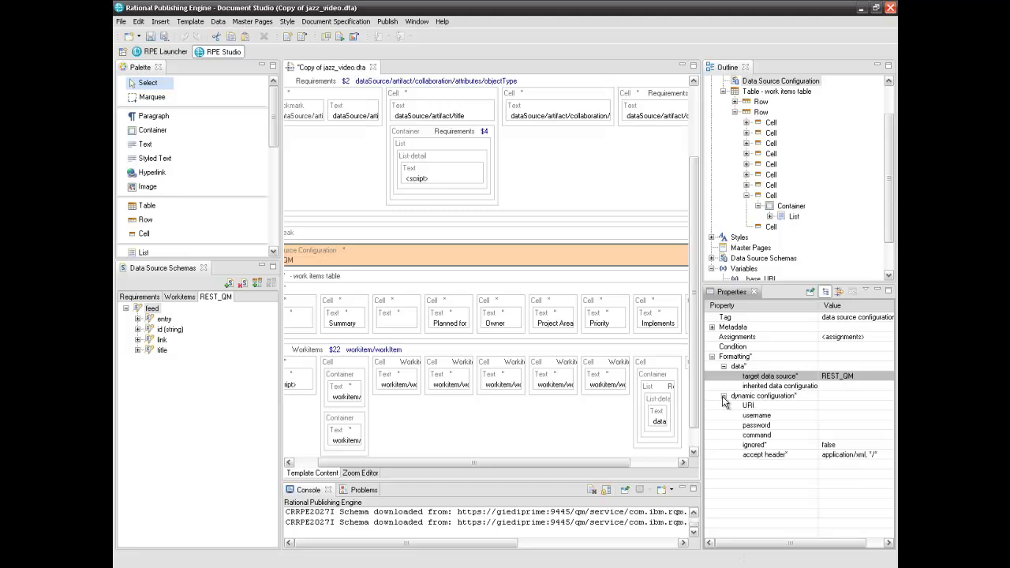
{"action": "left_click", "coordinate": [822, 405]}
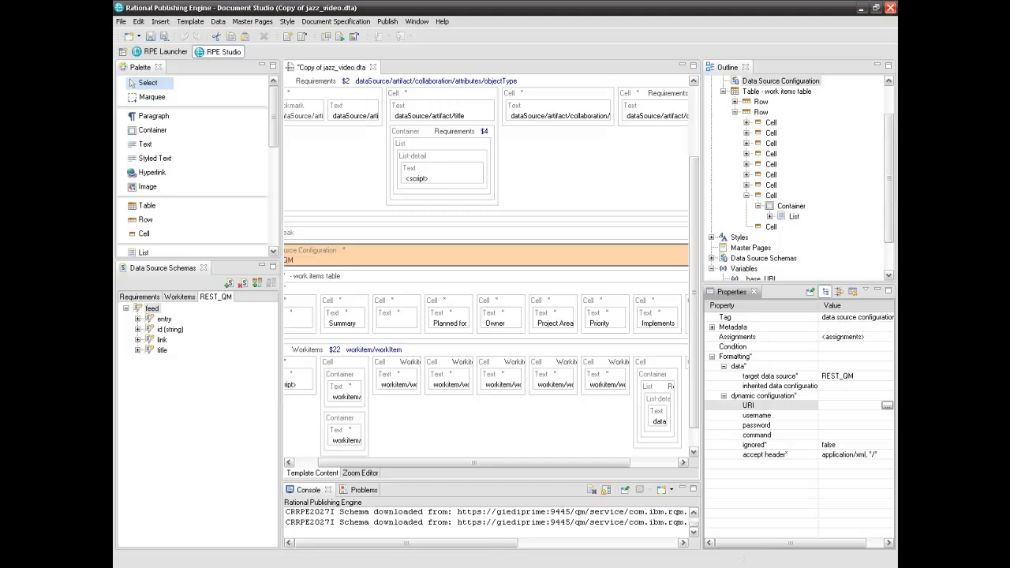
{"action": "left_click", "coordinate": [887, 405]}
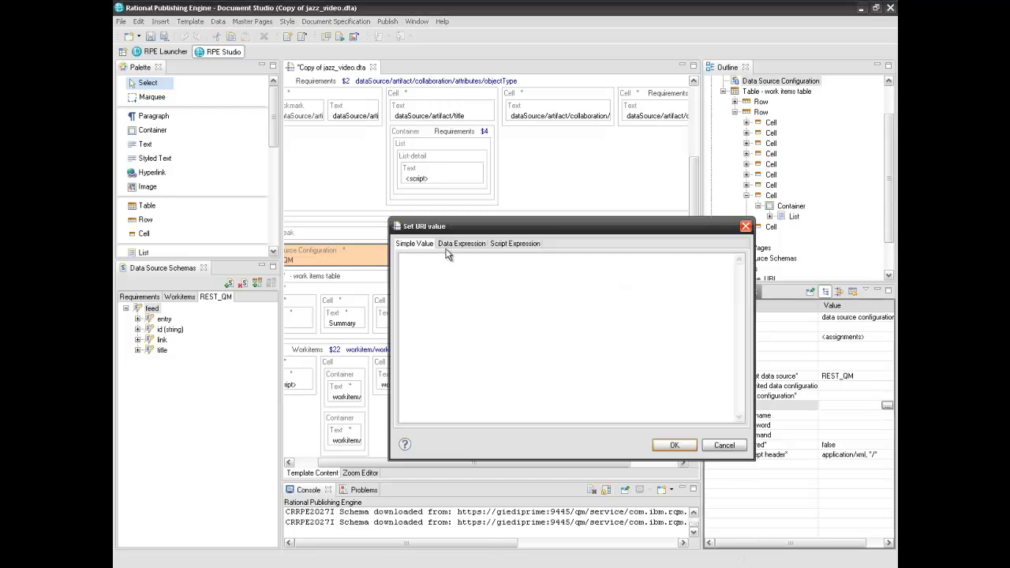
{"action": "left_click", "coordinate": [499, 243]}
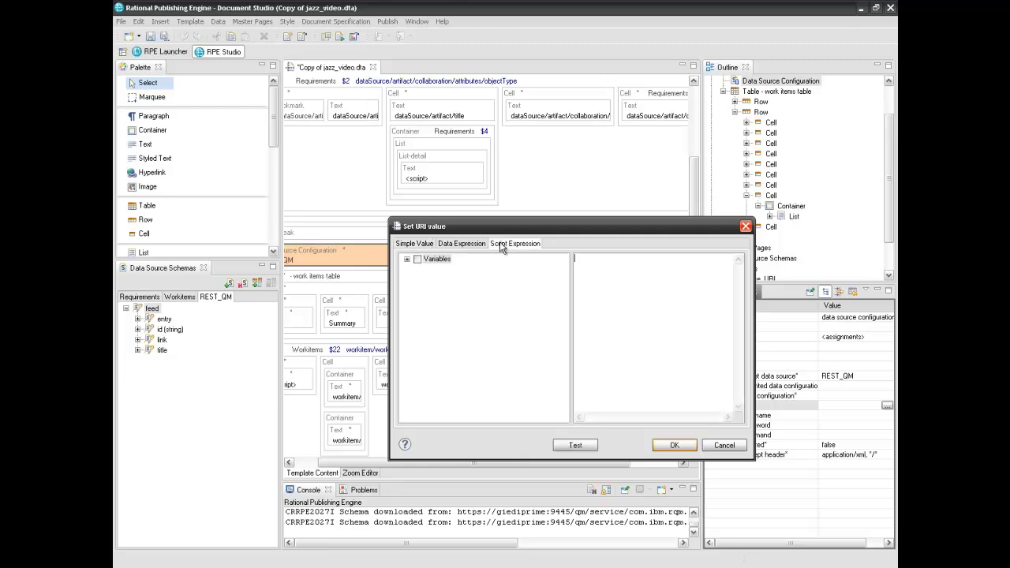
{"action": "left_click", "coordinate": [407, 259]}
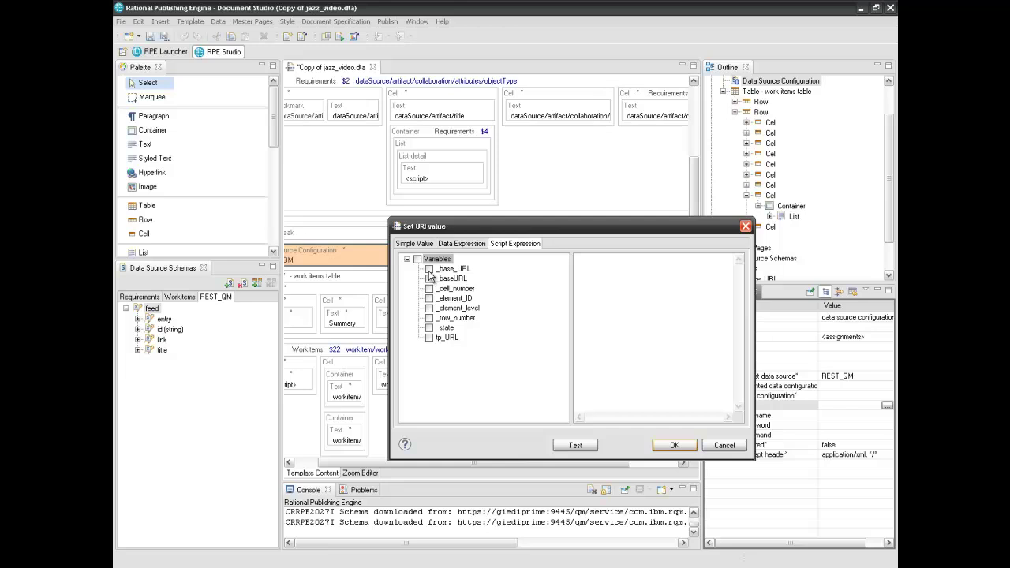
{"action": "left_click", "coordinate": [634, 265]}
{"action": "type", "text": "val ="}
{"action": "left_click_drag", "start_coordinate": [453, 269], "coordinate": [623, 268]}
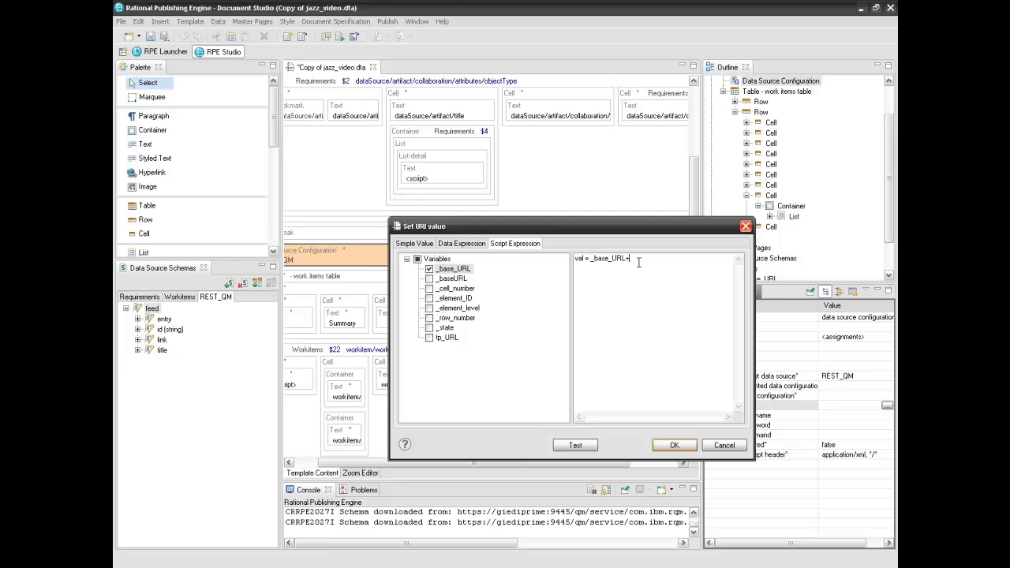
{"action": "type", "text": "+\"/"}
{"action": "type", "text": "fields=feed/entry/content/testcase/*\""}
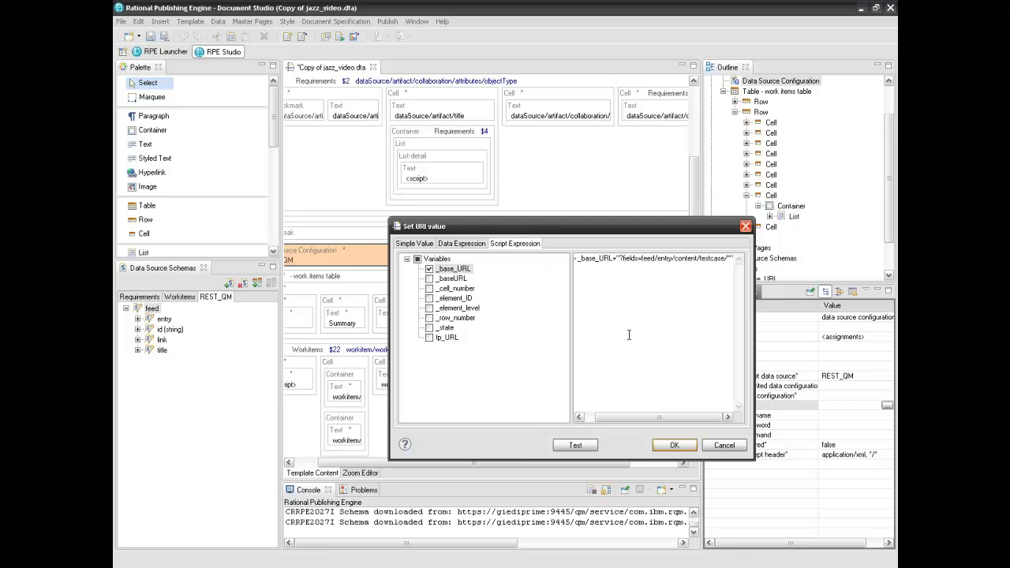
{"action": "left_click_drag", "start_coordinate": [749, 349], "coordinate": [628, 456]}
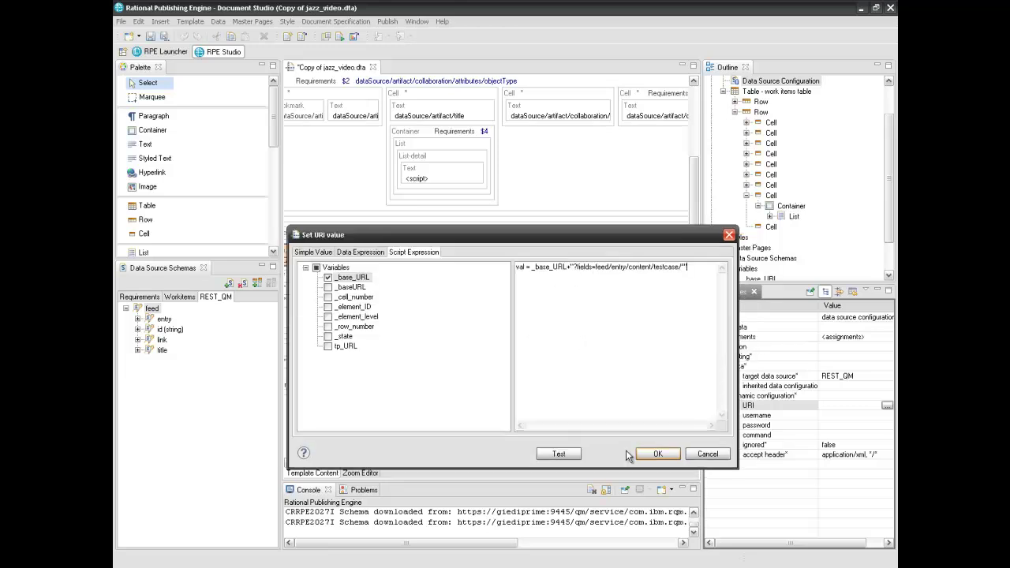
{"action": "left_click", "coordinate": [657, 453]}
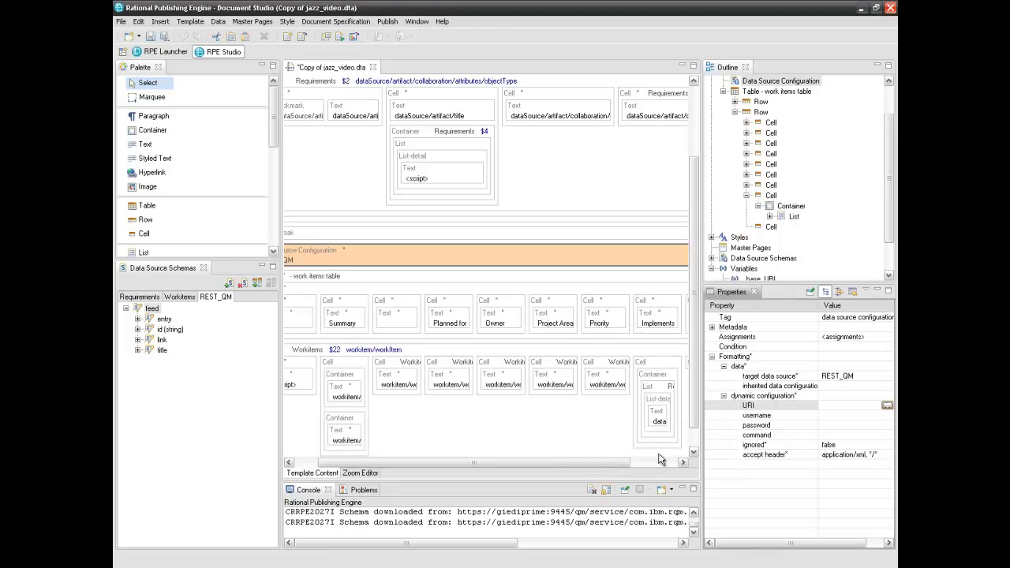
Enter the account username and paste the password for REST_QM
{"action": "left_click", "coordinate": [829, 416]}
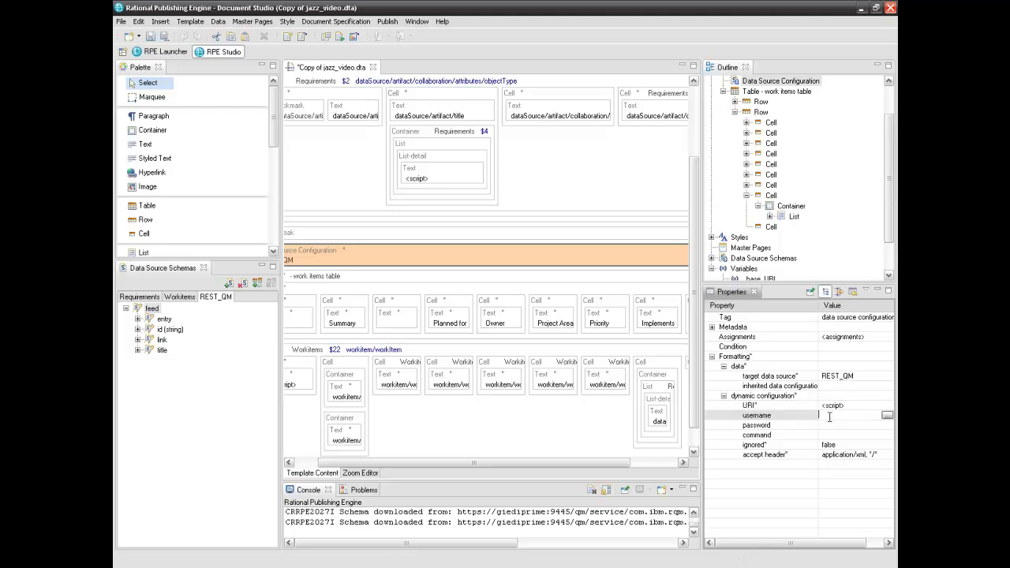
{"action": "left_click", "coordinate": [843, 427]}
{"action": "key", "text": "ctrl+v"}
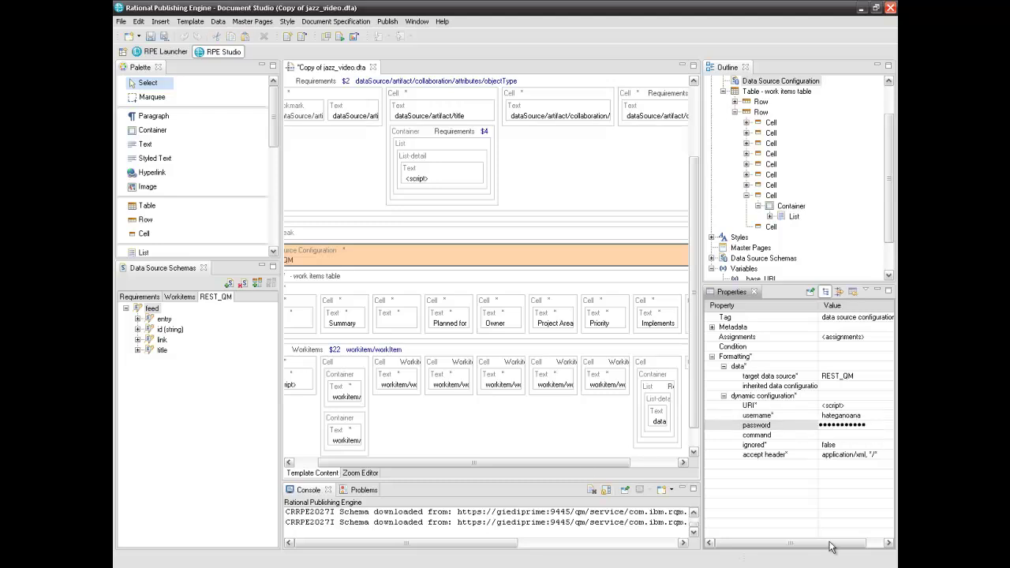
Insert a one-item List from the Palette into the empty last cell of the work item row
{"action": "left_click", "coordinate": [564, 470]}
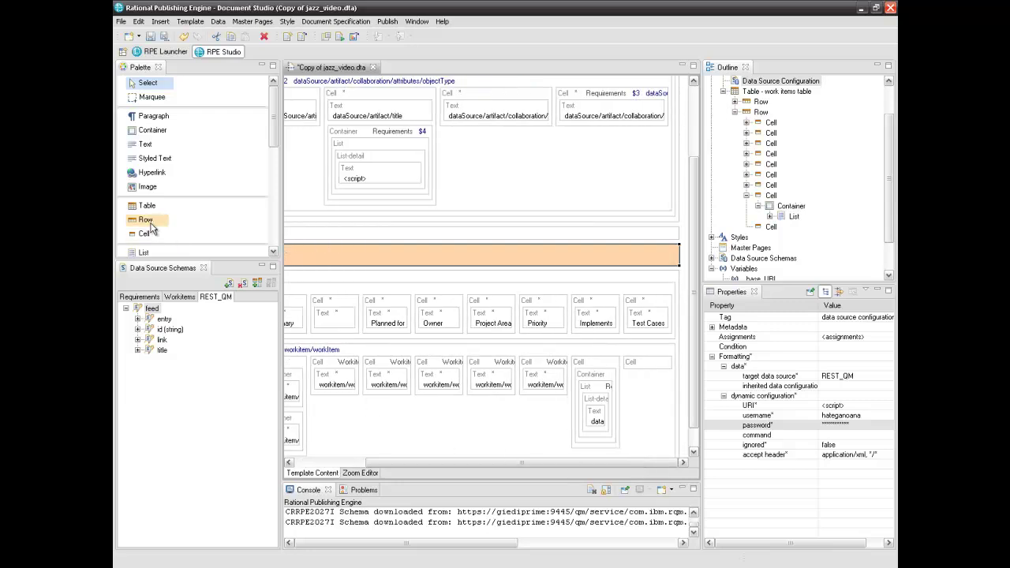
{"action": "left_click", "coordinate": [149, 252]}
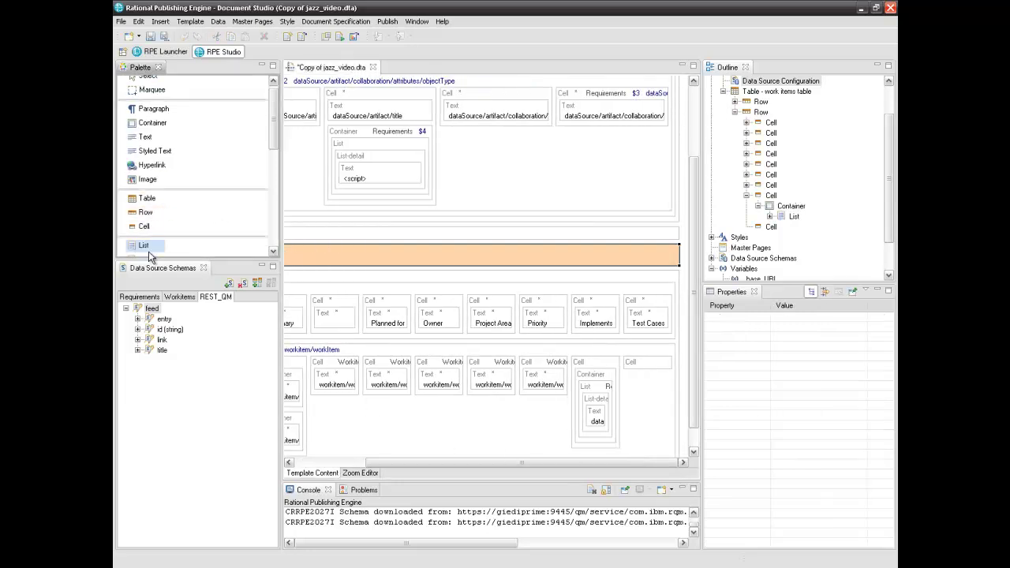
{"action": "left_click", "coordinate": [635, 369]}
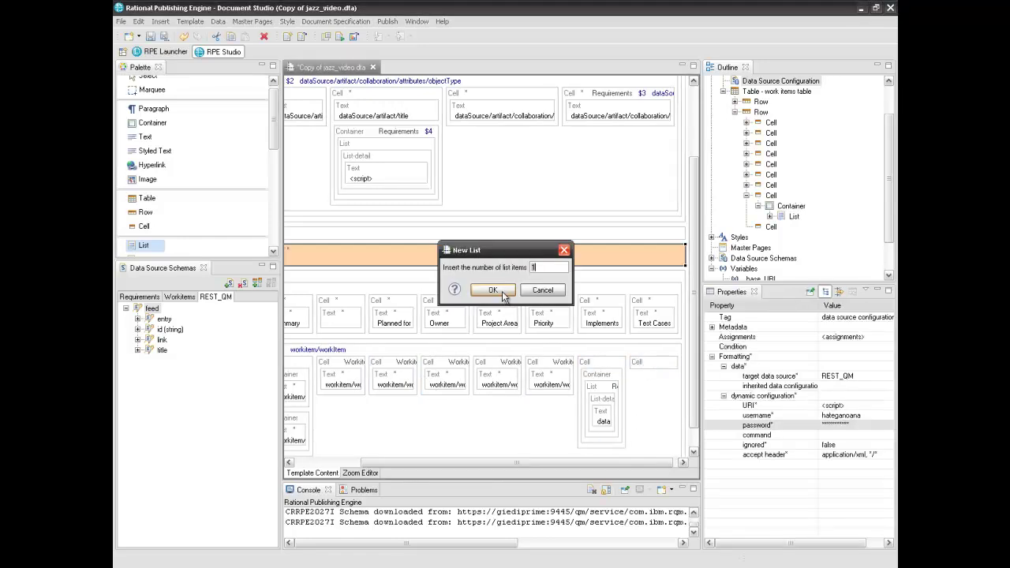
{"action": "left_click", "coordinate": [493, 290]}
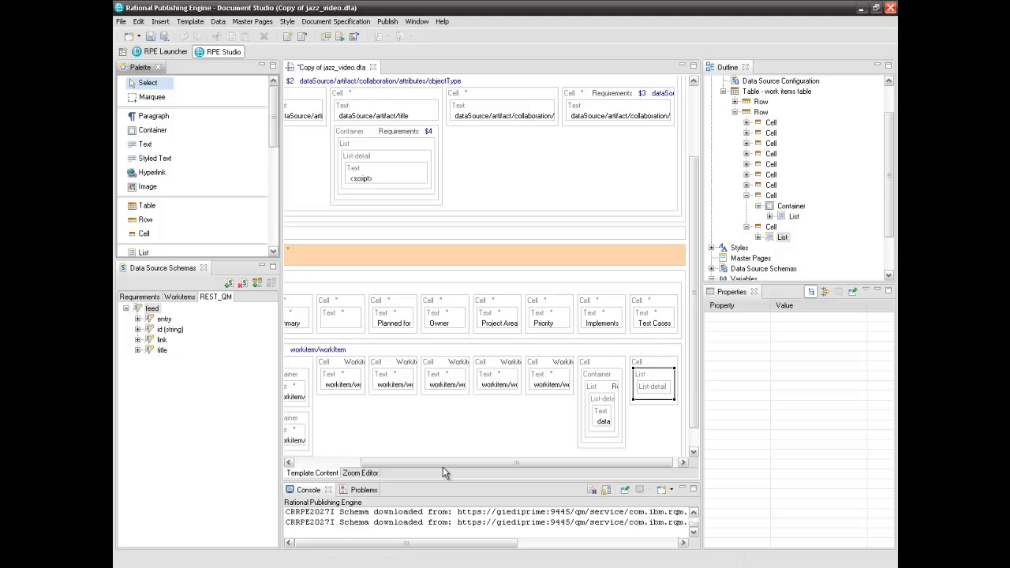
{"action": "left_click", "coordinate": [631, 364]}
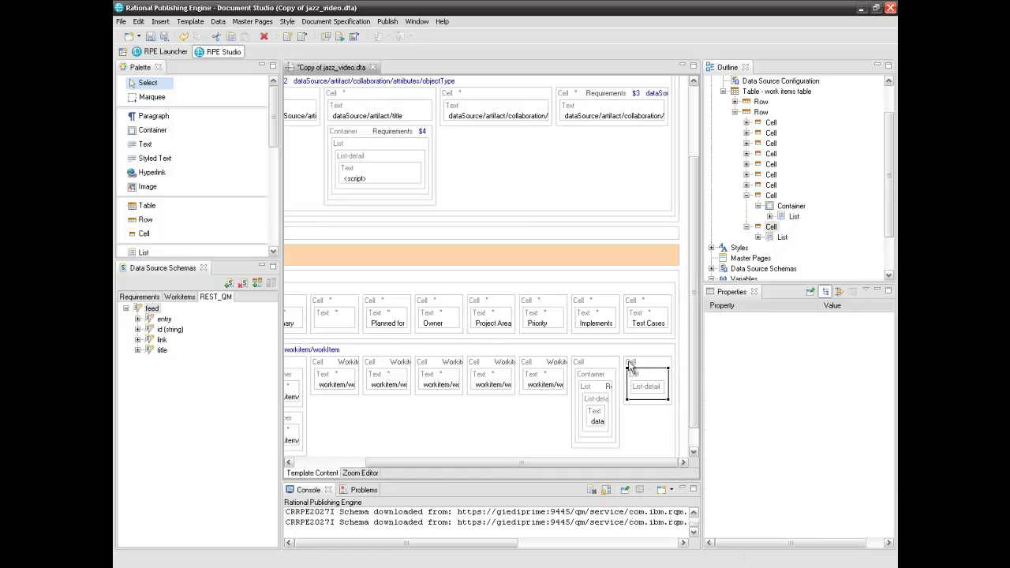
Zoom into the cell and drag REST_QM's feed/entry/content/testcase element onto the new List
{"action": "left_click", "coordinate": [374, 473]}
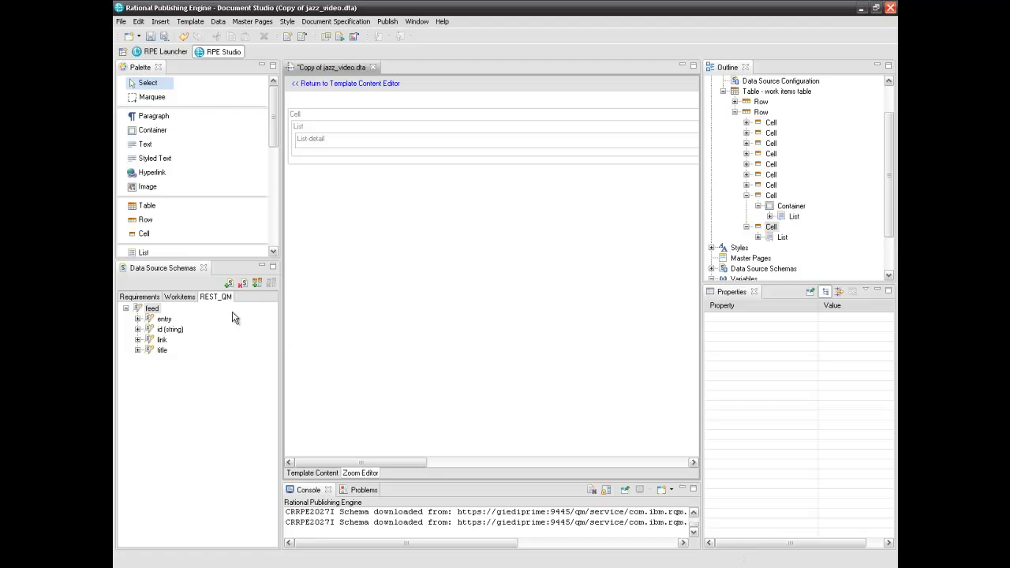
{"action": "left_click", "coordinate": [138, 318]}
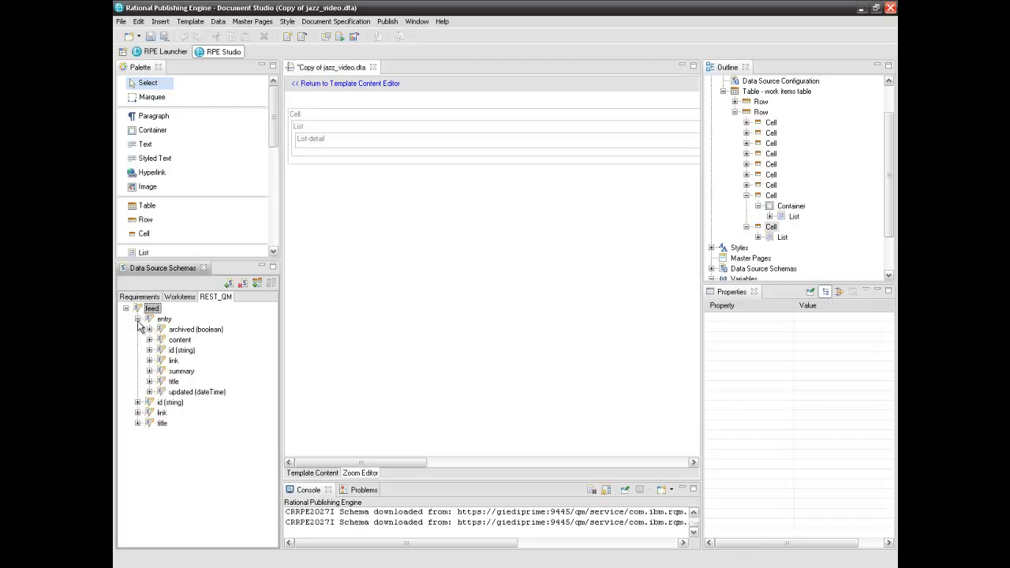
{"action": "left_click", "coordinate": [149, 339]}
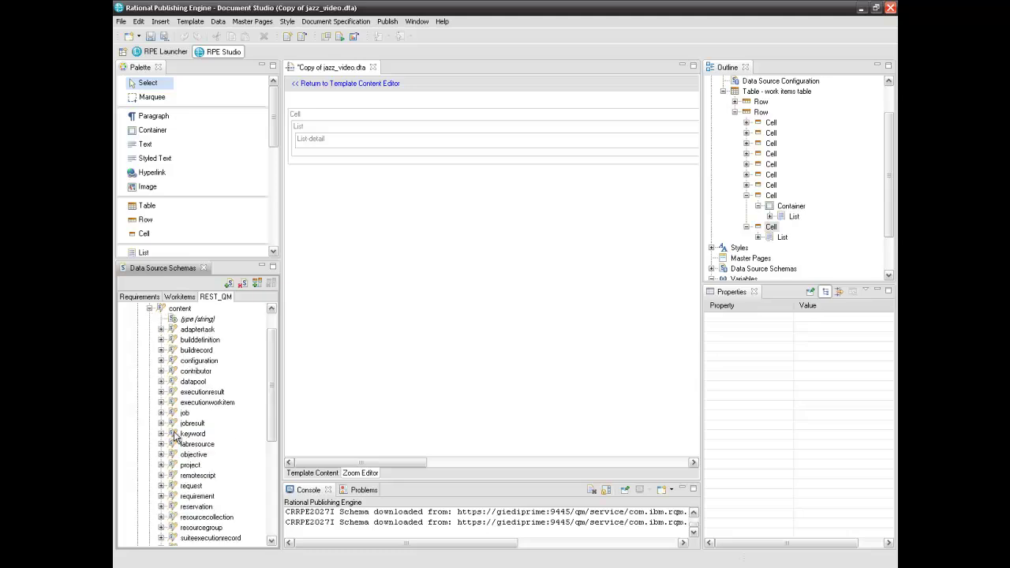
{"action": "left_click_drag", "start_coordinate": [272, 413], "coordinate": [263, 466]}
{"action": "left_click", "coordinate": [161, 466]}
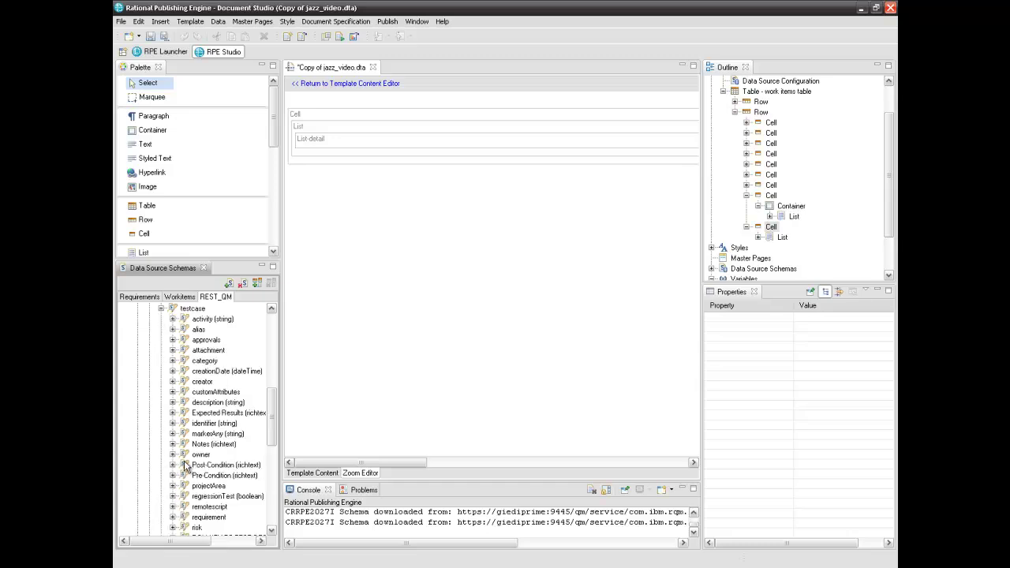
{"action": "left_click", "coordinate": [194, 309]}
{"action": "left_click_drag", "start_coordinate": [198, 314], "coordinate": [349, 140]}
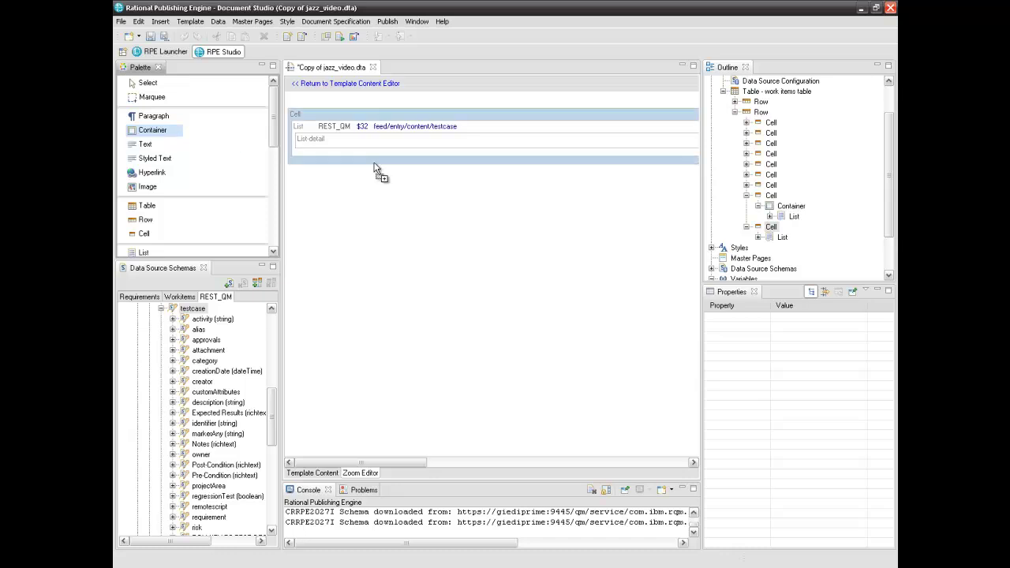
Add a Container inside the List and move the List-detail into it
{"action": "left_click", "coordinate": [495, 128]}
{"action": "left_click", "coordinate": [147, 83]}
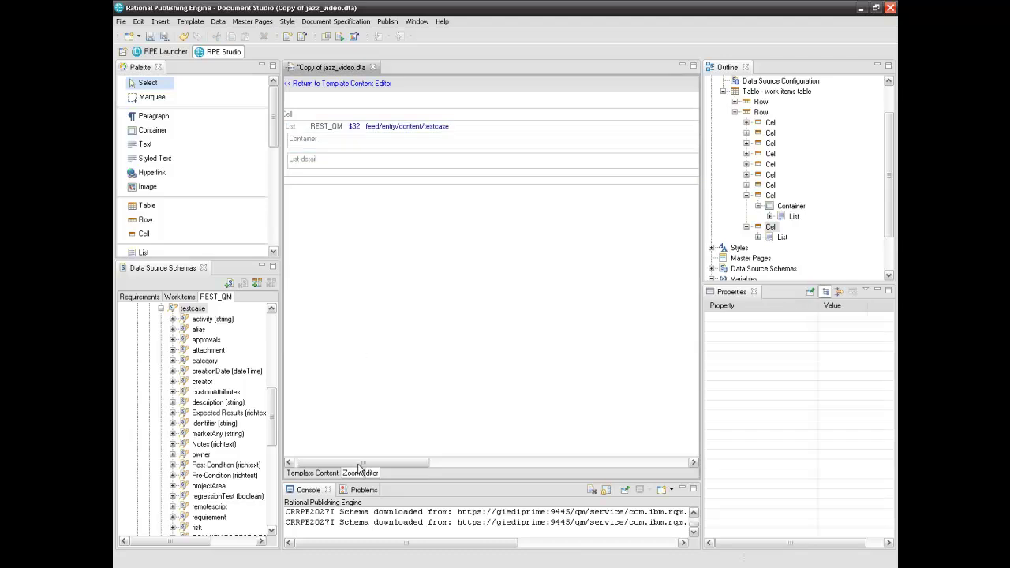
{"action": "left_click_drag", "start_coordinate": [357, 463], "coordinate": [335, 466]}
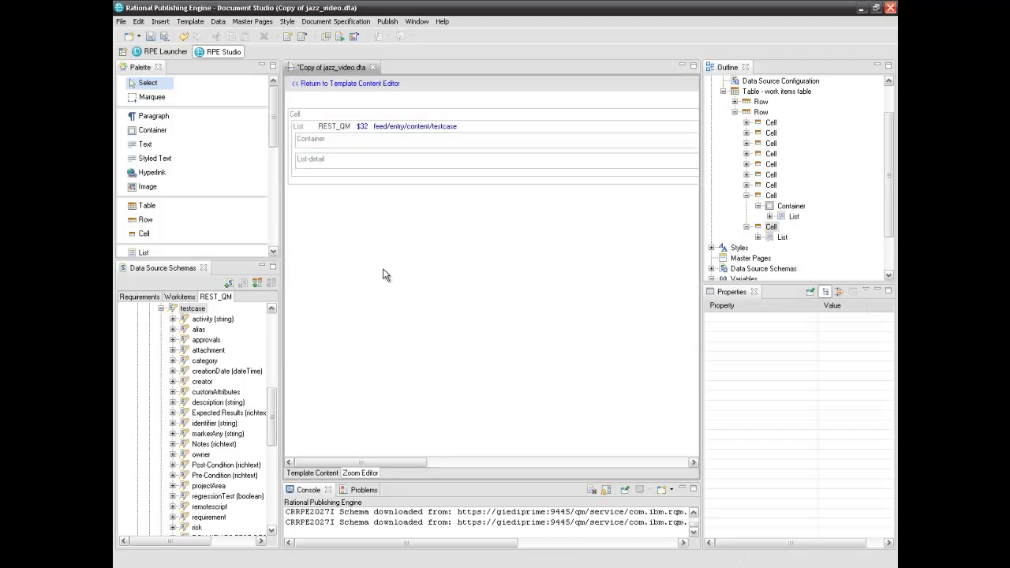
{"action": "left_click", "coordinate": [348, 168]}
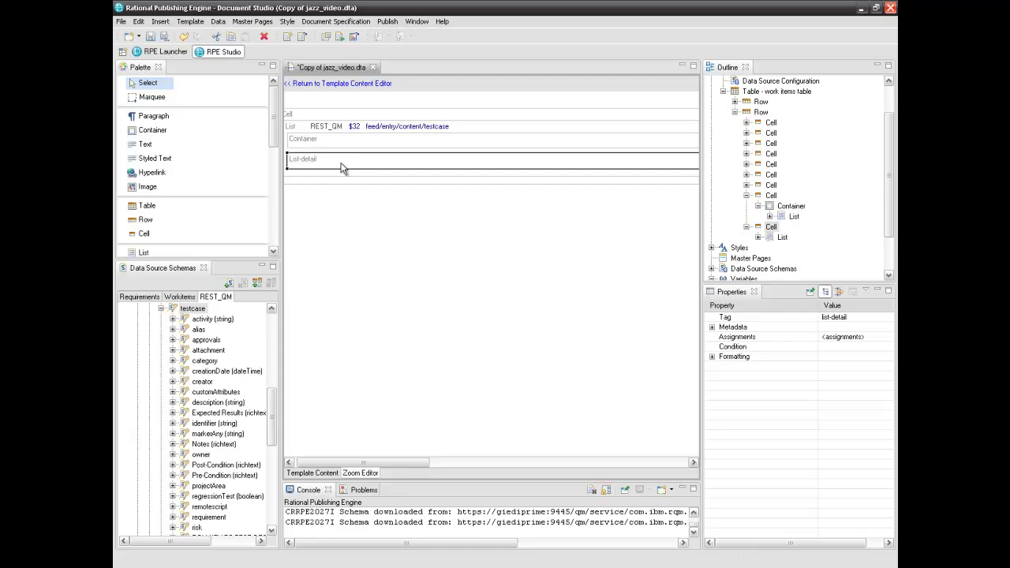
{"action": "left_click_drag", "start_coordinate": [340, 165], "coordinate": [353, 147]}
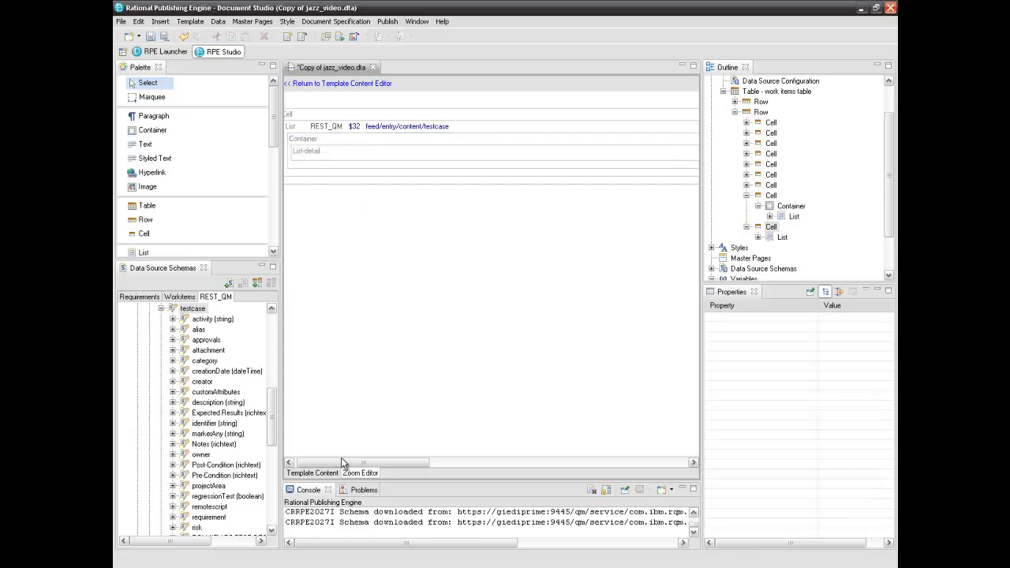
{"action": "left_click_drag", "start_coordinate": [347, 462], "coordinate": [323, 464]}
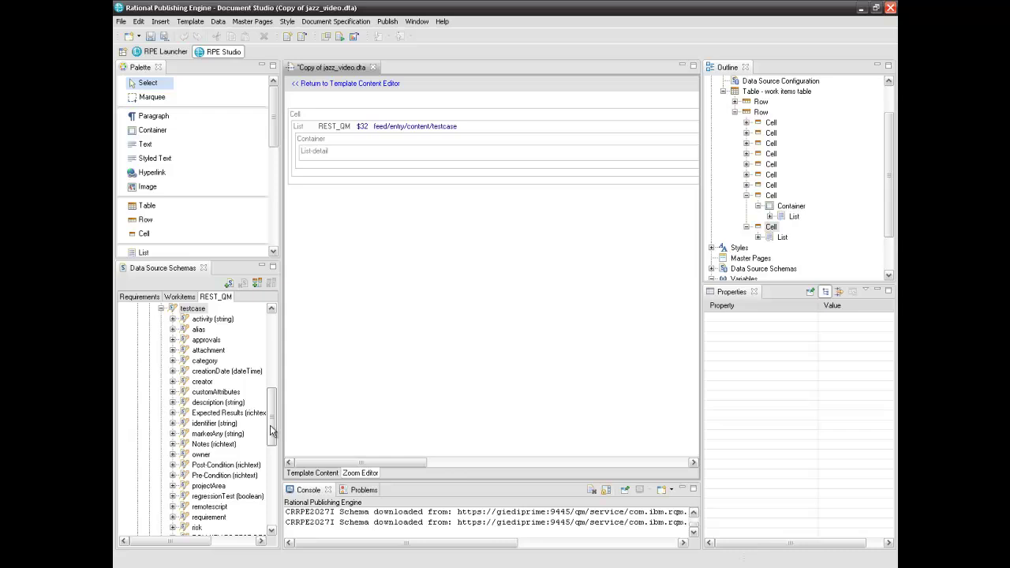
Bind the Container to testcase's workitem element, accepting testcase as context
{"action": "left_click_drag", "start_coordinate": [273, 421], "coordinate": [272, 454]}
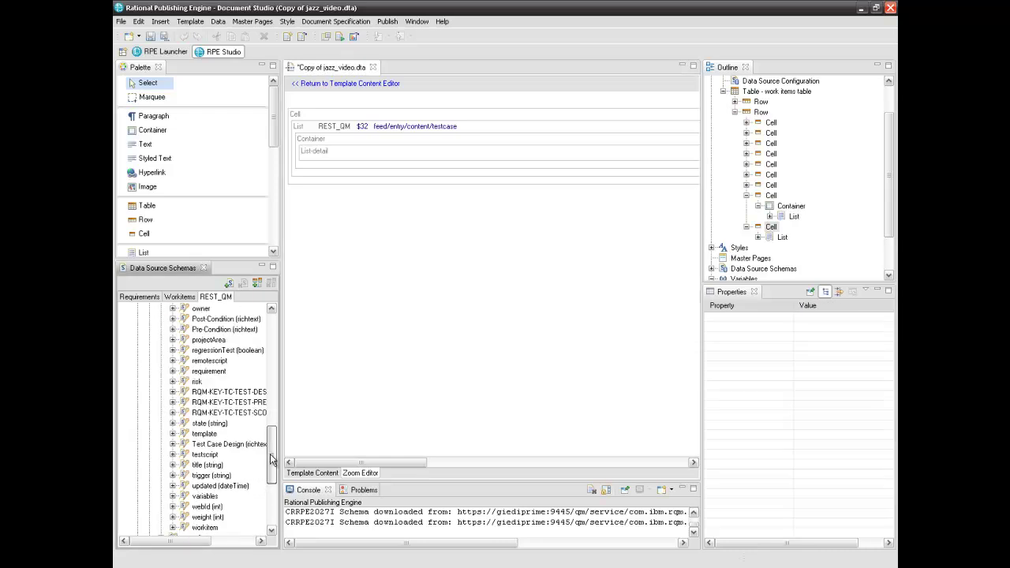
{"action": "left_click", "coordinate": [172, 527]}
{"action": "left_click_drag", "start_coordinate": [206, 486], "coordinate": [347, 142]}
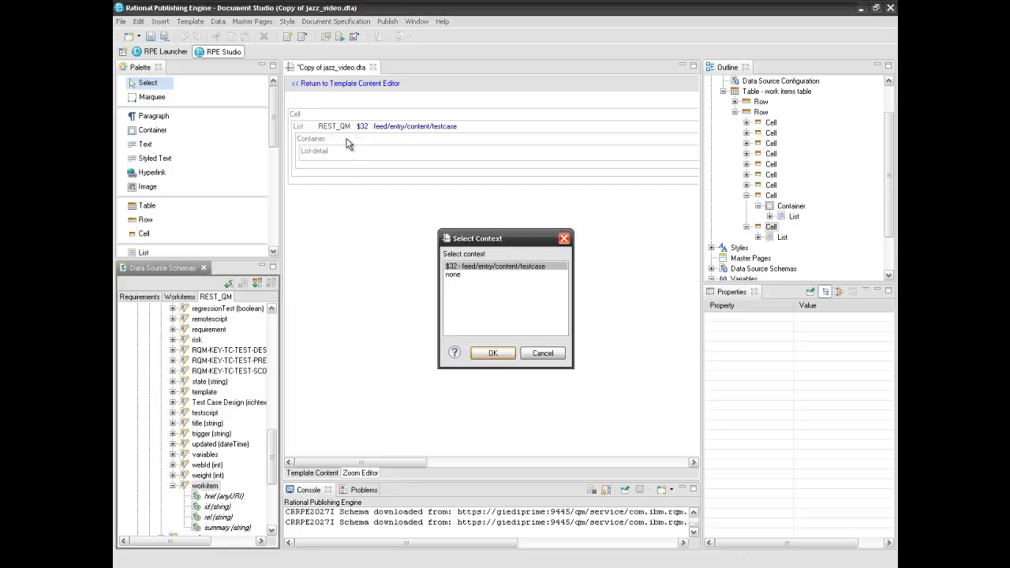
{"action": "left_click", "coordinate": [473, 352]}
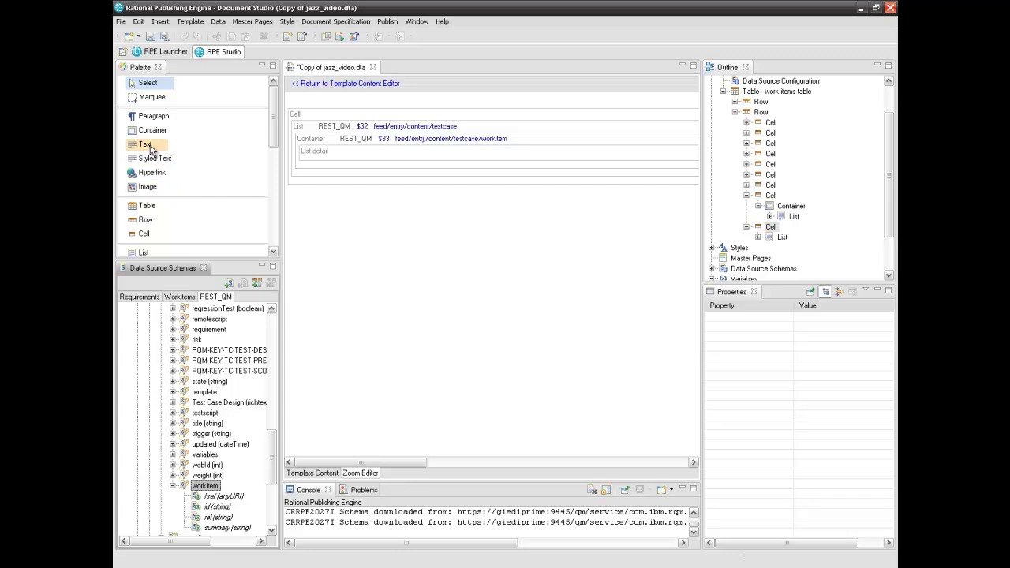
Add a text element to the list detail and set its content to the $32 testcase title
{"action": "left_click_drag", "start_coordinate": [148, 148], "coordinate": [323, 162]}
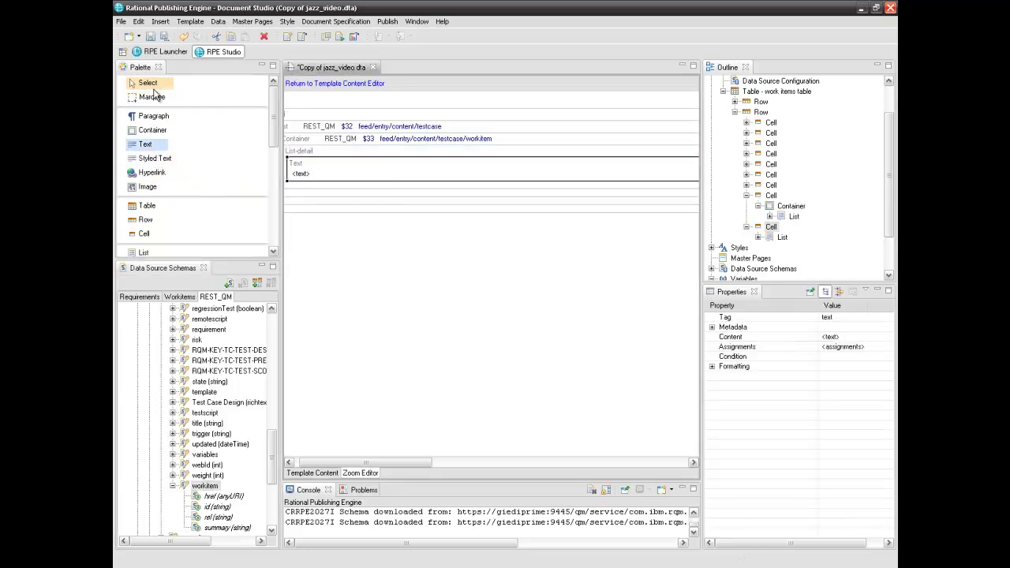
{"action": "left_click_drag", "start_coordinate": [362, 463], "coordinate": [329, 466]}
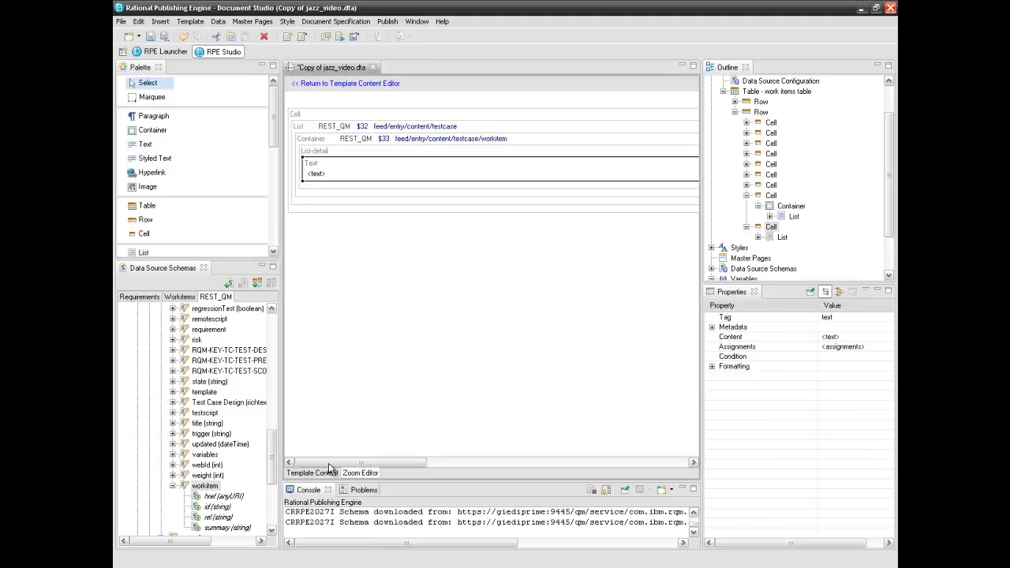
{"action": "left_click", "coordinate": [347, 175]}
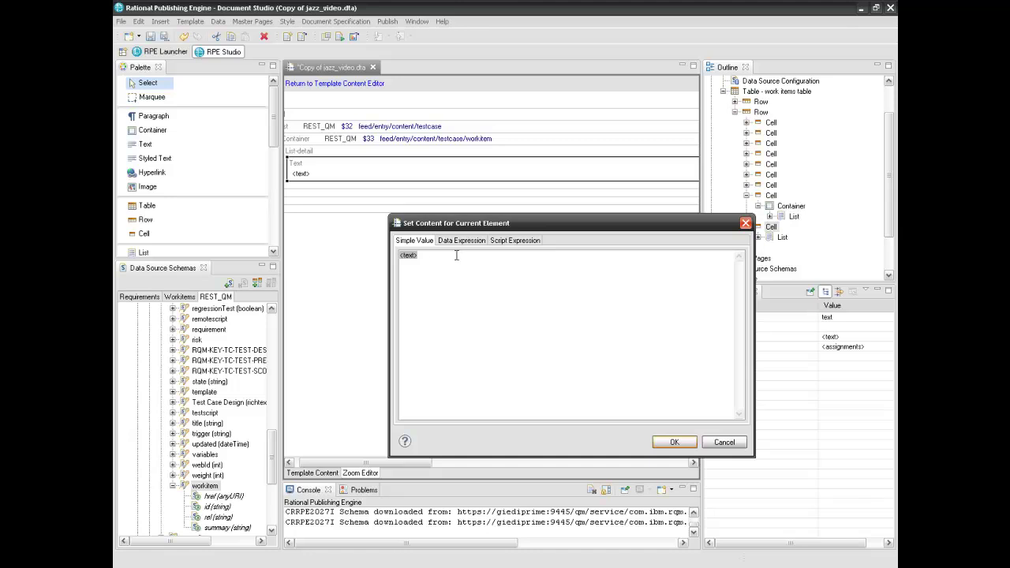
{"action": "left_click", "coordinate": [459, 242]}
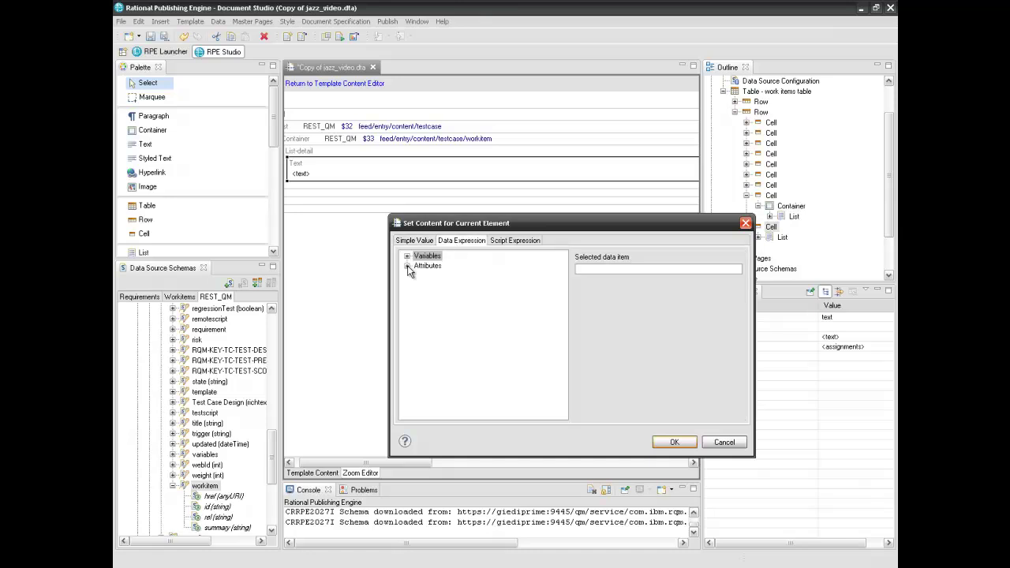
{"action": "left_click", "coordinate": [407, 266]}
{"action": "left_click", "coordinate": [417, 276]}
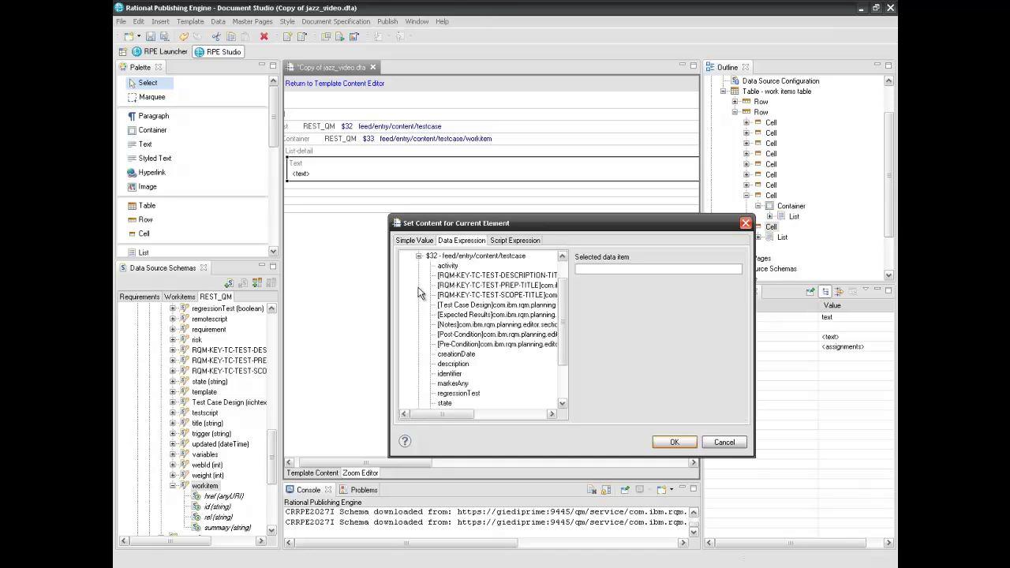
{"action": "left_click_drag", "start_coordinate": [566, 351], "coordinate": [551, 379]}
{"action": "left_click", "coordinate": [443, 363]}
{"action": "left_click", "coordinate": [683, 441]}
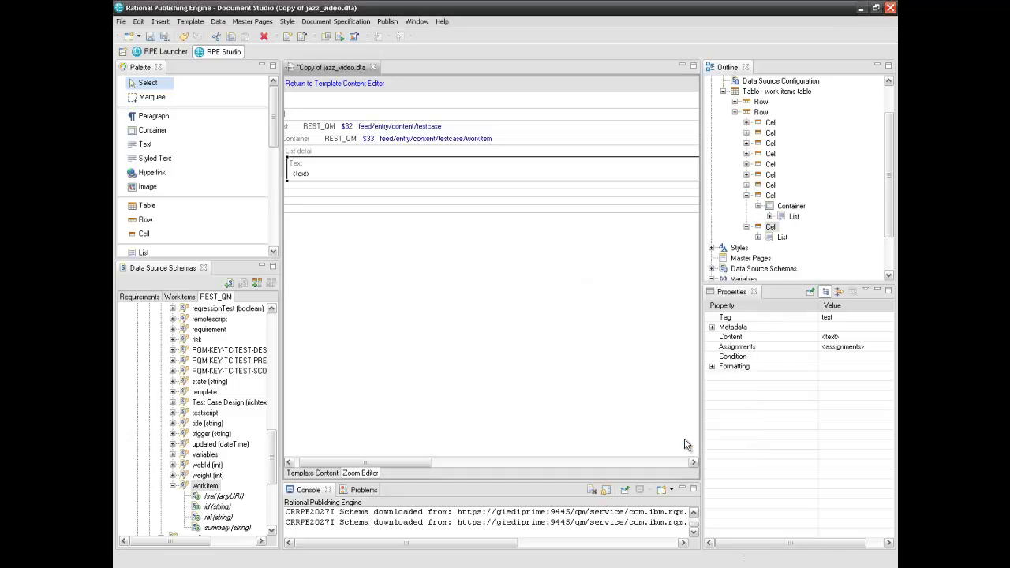
{"action": "left_click_drag", "start_coordinate": [392, 461], "coordinate": [376, 461]}
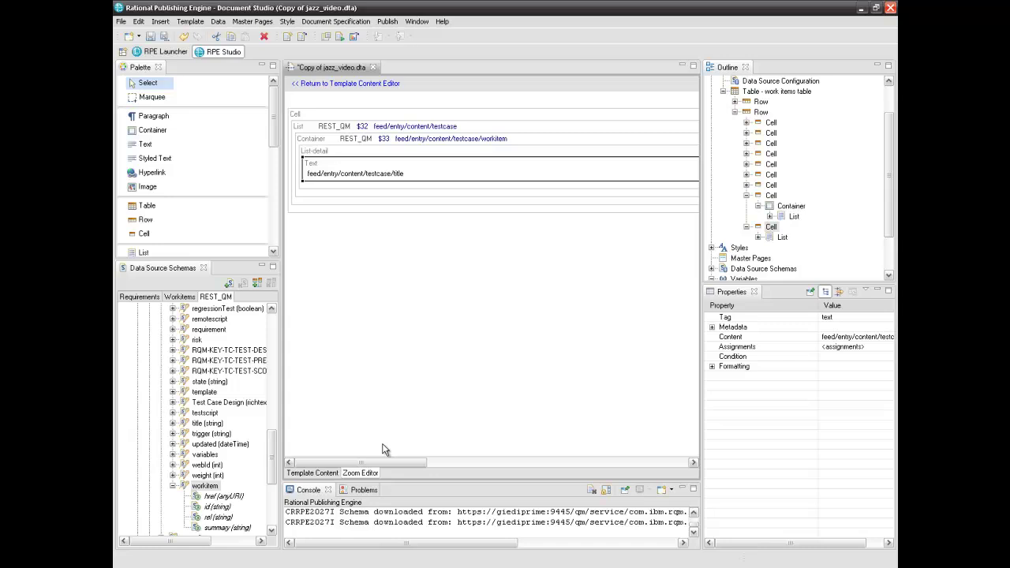
In the List-detail's Edit Condition dialog, add $22 href and $33 href as $33_href
{"action": "left_click", "coordinate": [345, 152]}
{"action": "right_click", "coordinate": [346, 151]}
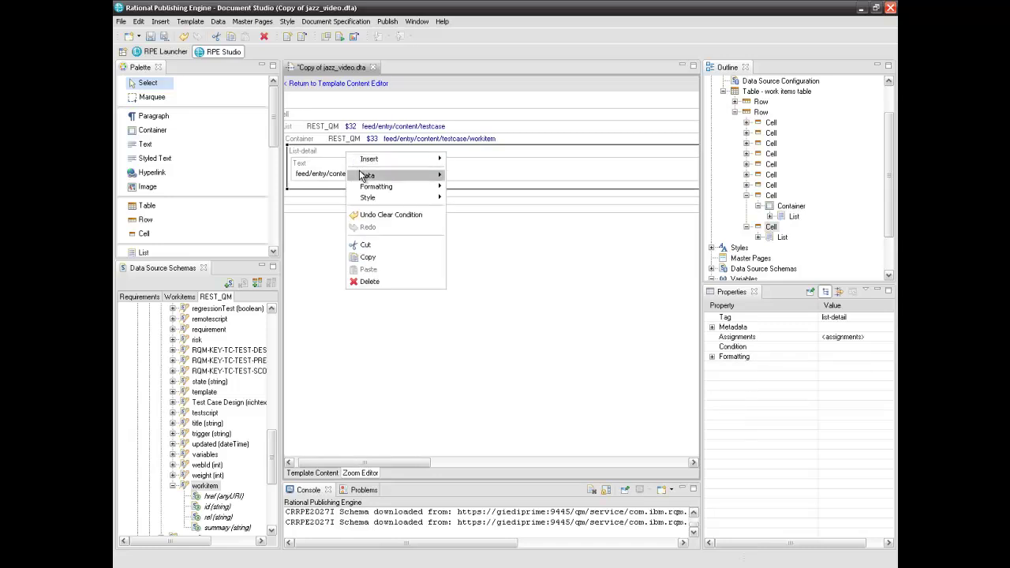
{"action": "mouse_move", "coordinate": [362, 175]}
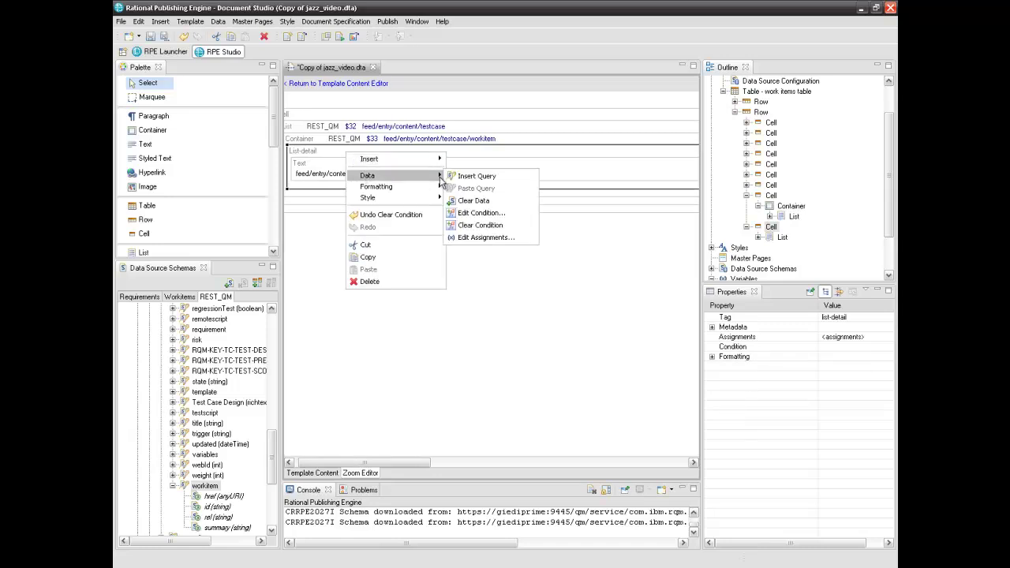
{"action": "left_click", "coordinate": [477, 215]}
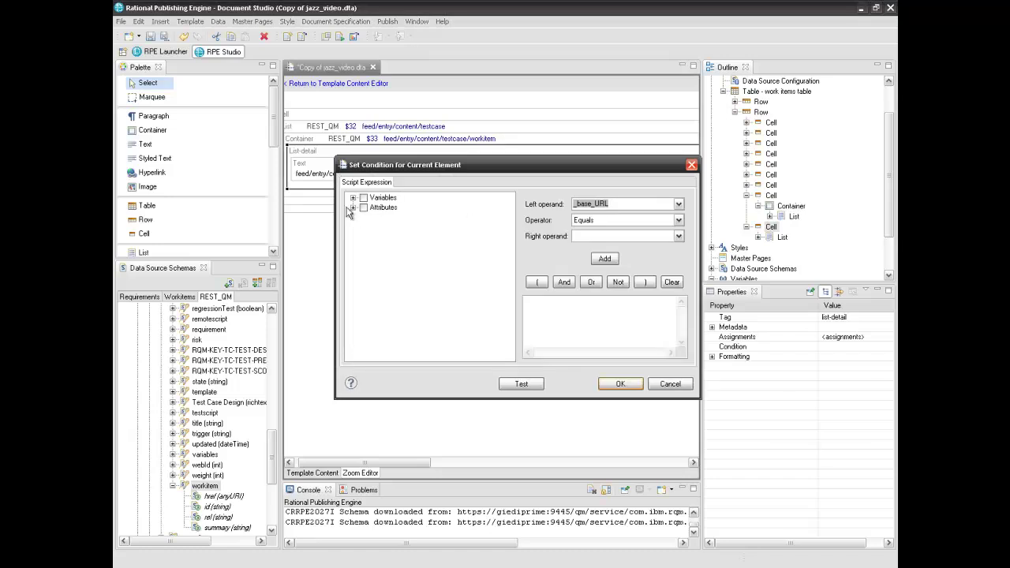
{"action": "left_click", "coordinate": [352, 207]}
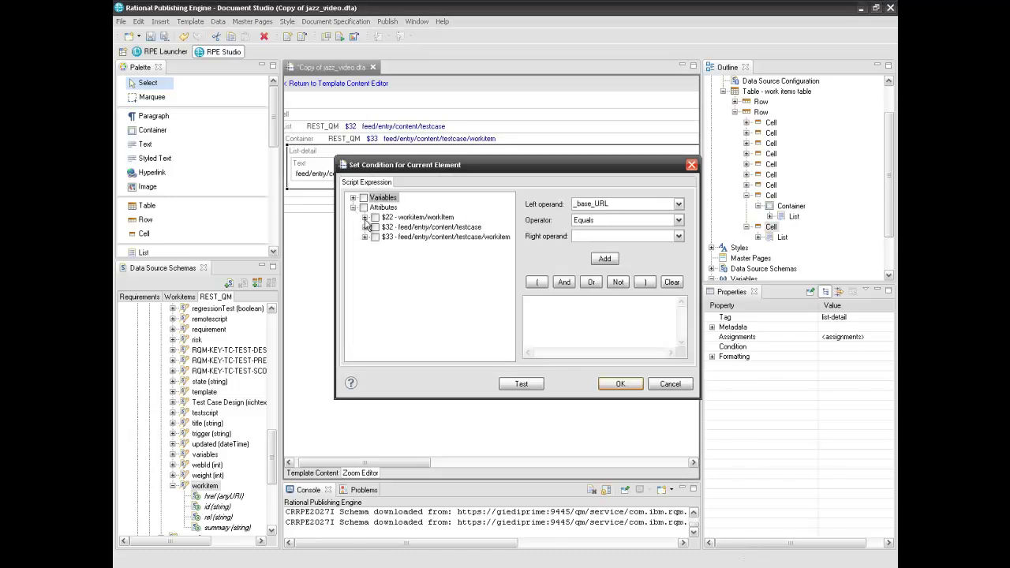
{"action": "left_click", "coordinate": [365, 218]}
{"action": "left_click", "coordinate": [386, 306]}
{"action": "left_click", "coordinate": [552, 316]}
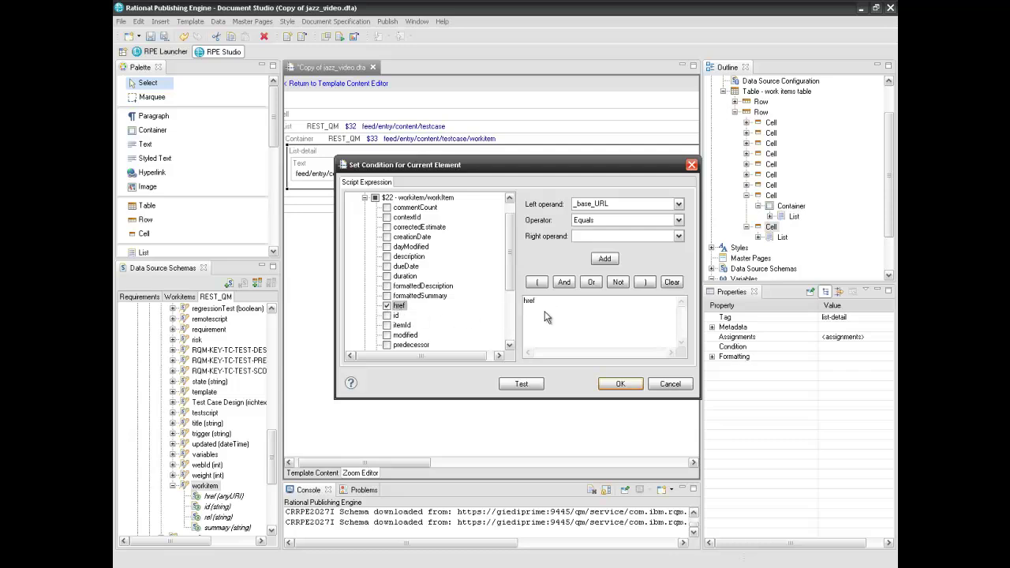
{"action": "left_click", "coordinate": [365, 197]}
{"action": "left_click", "coordinate": [364, 237]}
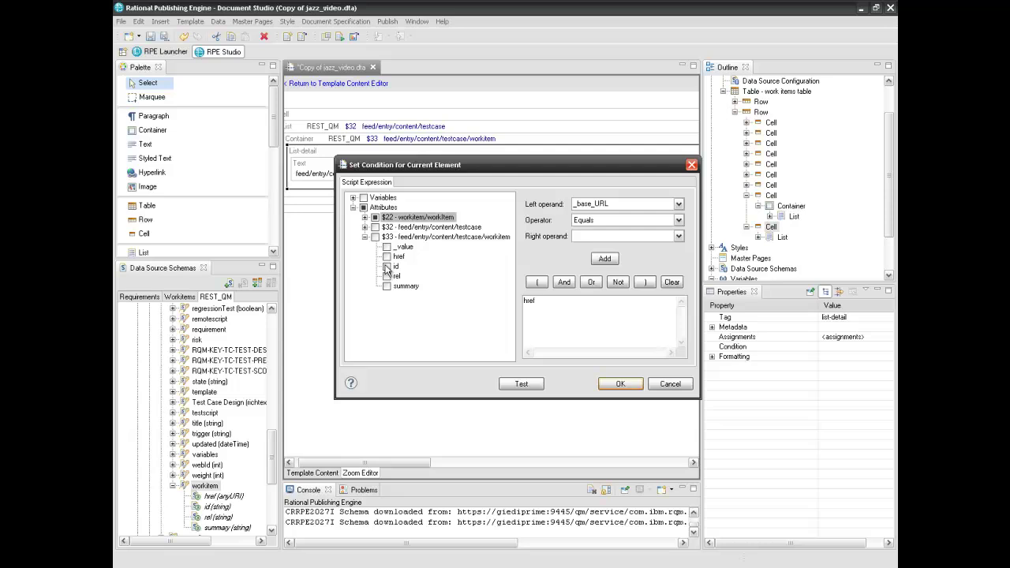
{"action": "left_click", "coordinate": [386, 256]}
{"action": "left_click", "coordinate": [521, 286]}
Build the condition href == $33_href and apply it
{"action": "left_click", "coordinate": [557, 305]}
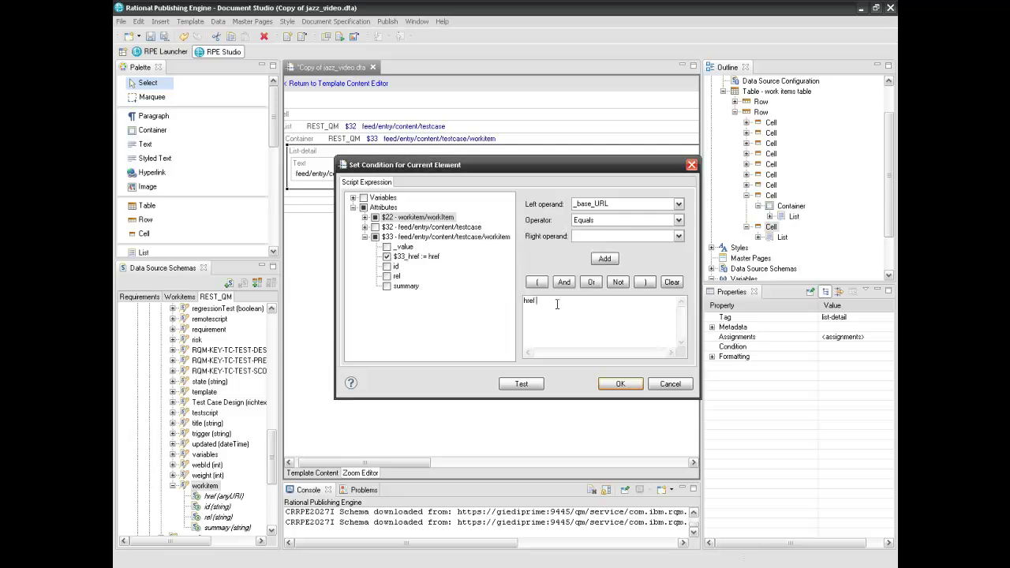
{"action": "type", "text": "=="}
{"action": "left_click_drag", "start_coordinate": [416, 258], "coordinate": [579, 304]}
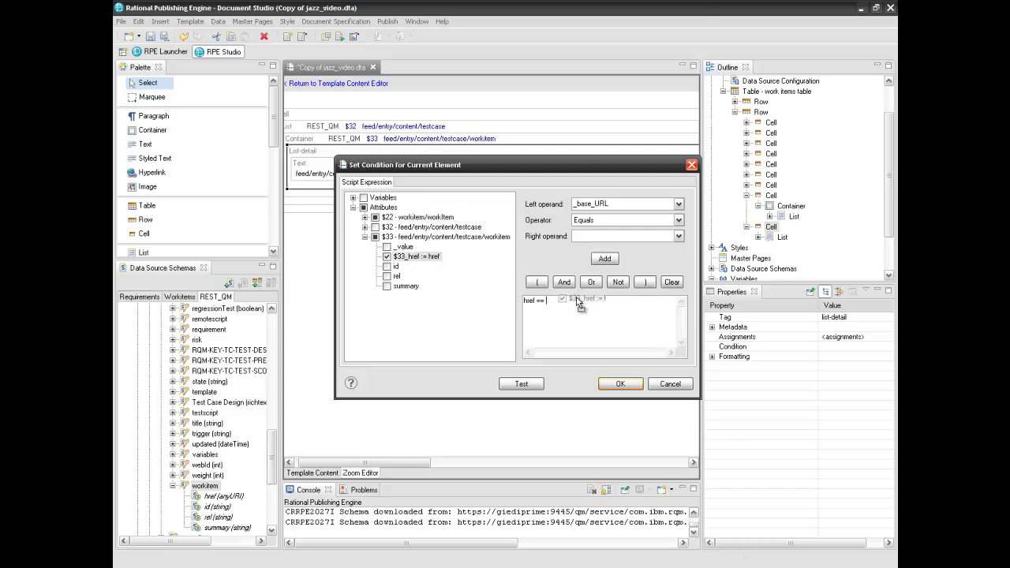
{"action": "left_click", "coordinate": [628, 385]}
{"action": "mouse_move", "coordinate": [365, 160]}
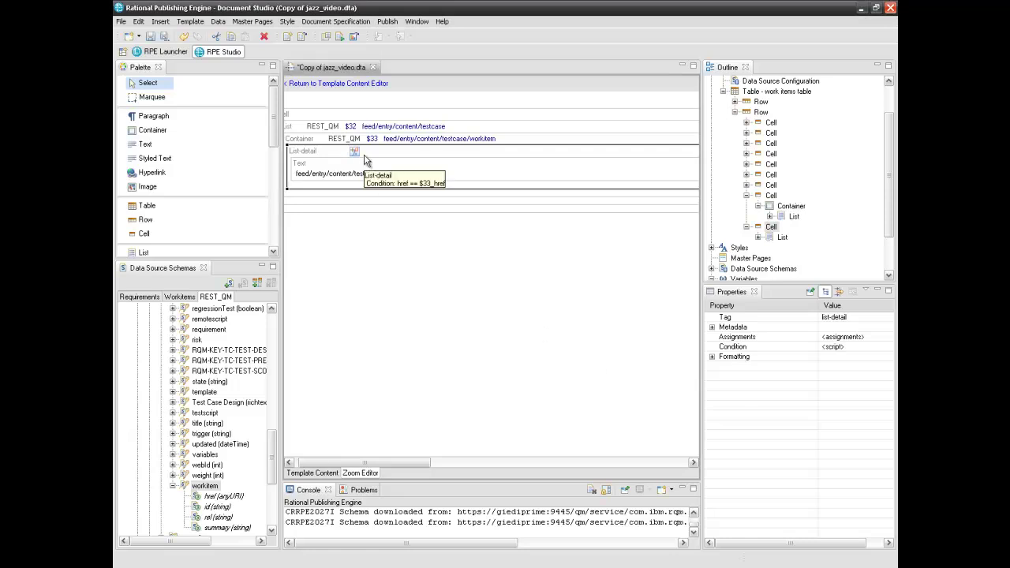
Save the jazz_video template and switch to the RPE Launcher document specification
{"action": "left_click", "coordinate": [305, 473]}
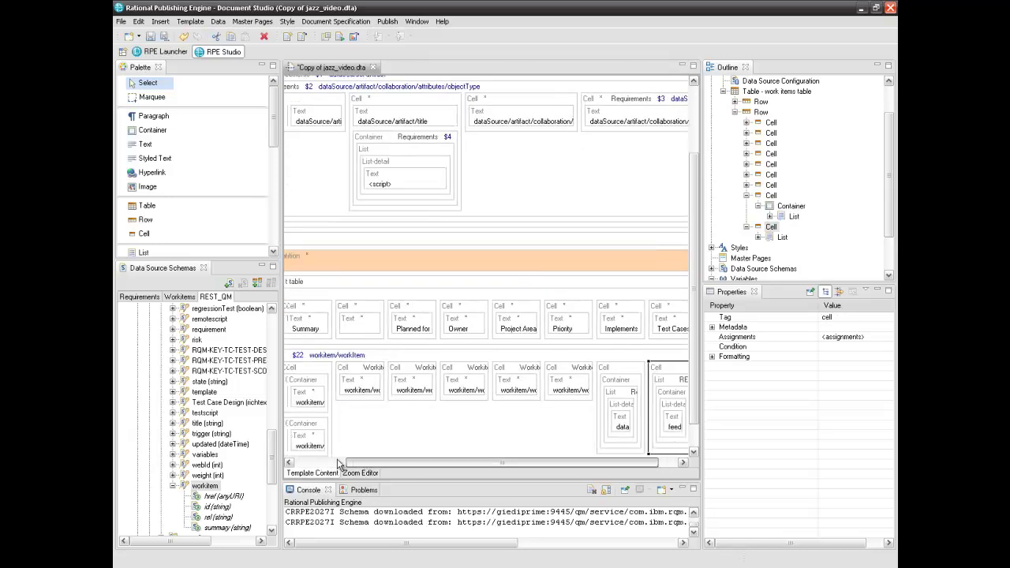
{"action": "left_click", "coordinate": [155, 37]}
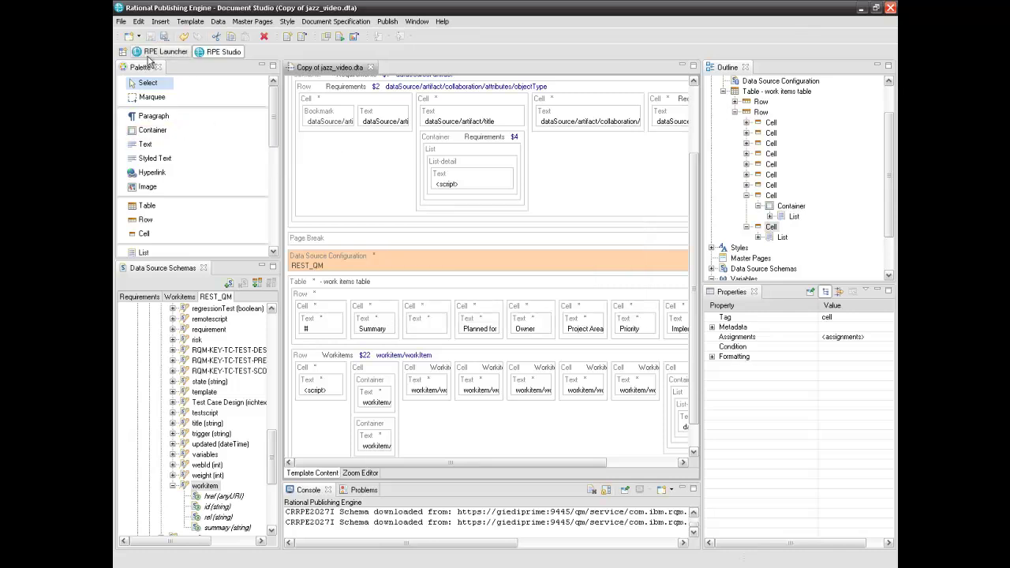
{"action": "left_click", "coordinate": [154, 51]}
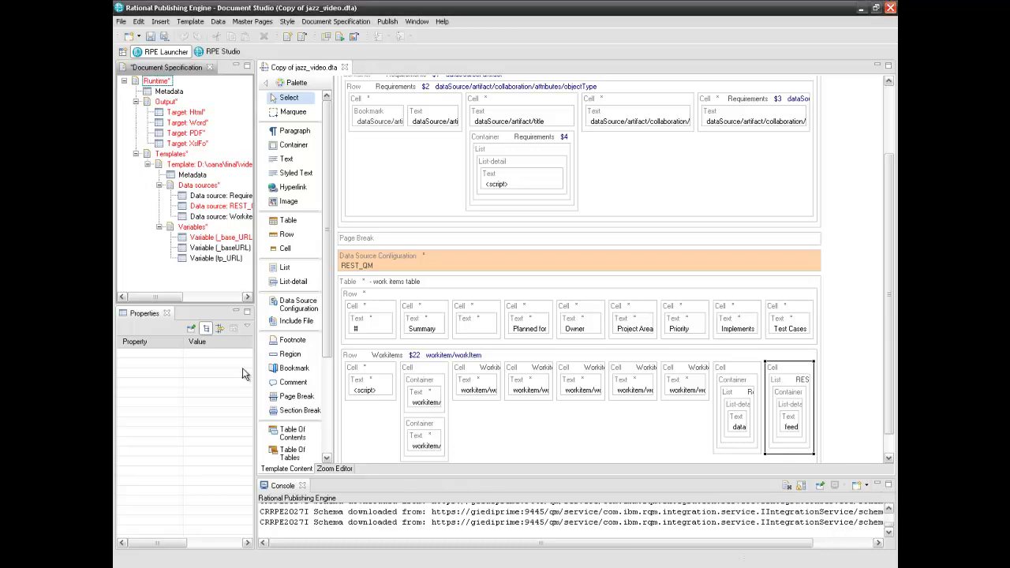
Paste the RQM testcase feed URL as the _base_URL variable's value
{"action": "left_click_drag", "start_coordinate": [256, 190], "coordinate": [328, 204]}
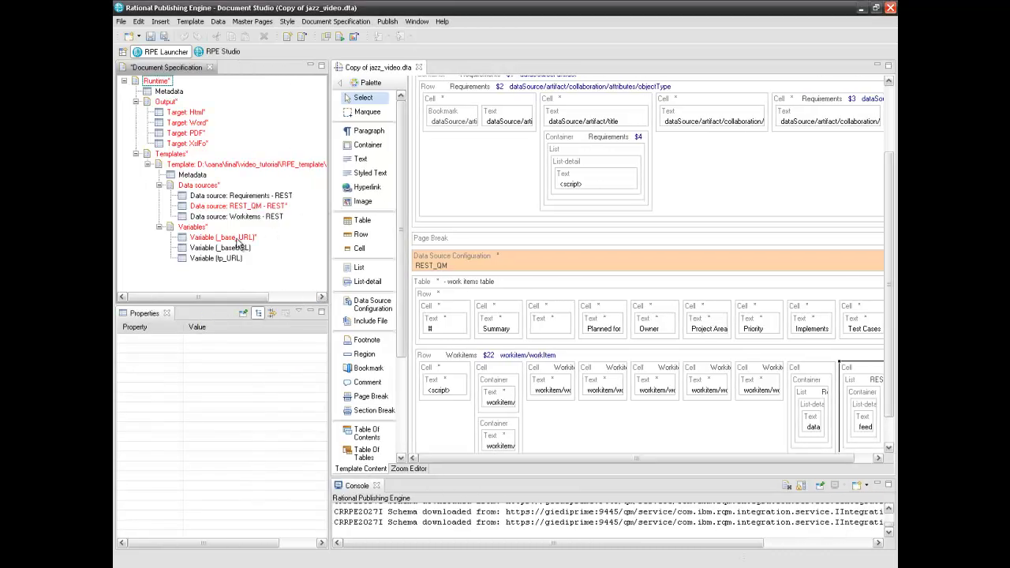
{"action": "left_click", "coordinate": [236, 238]}
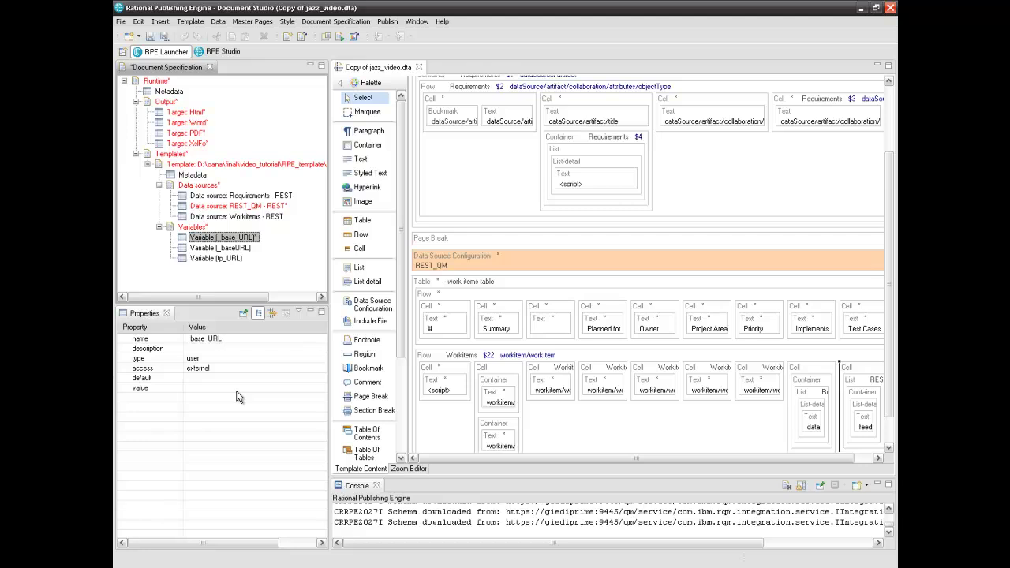
{"action": "left_click", "coordinate": [197, 388]}
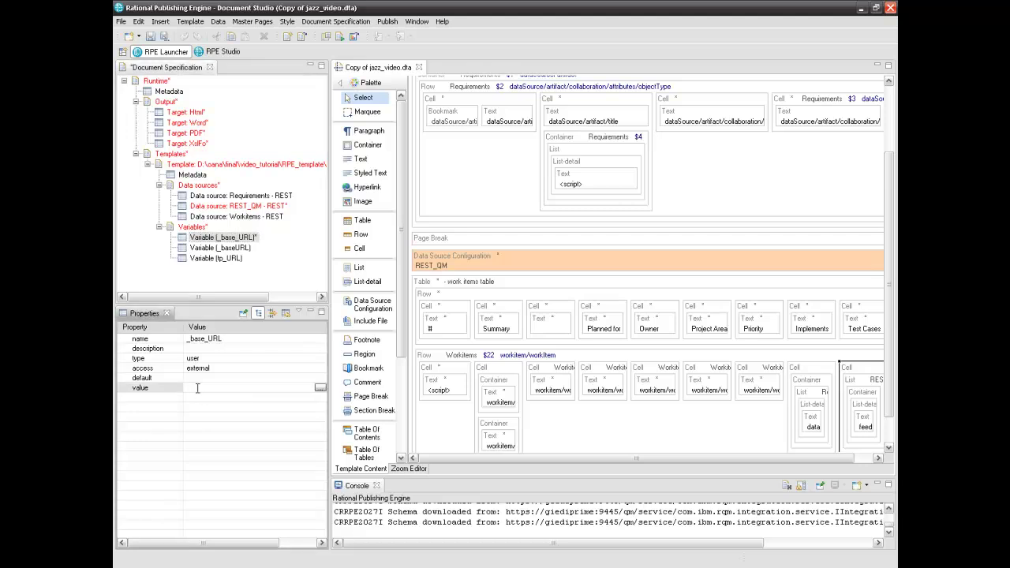
{"action": "left_click", "coordinate": [320, 388]}
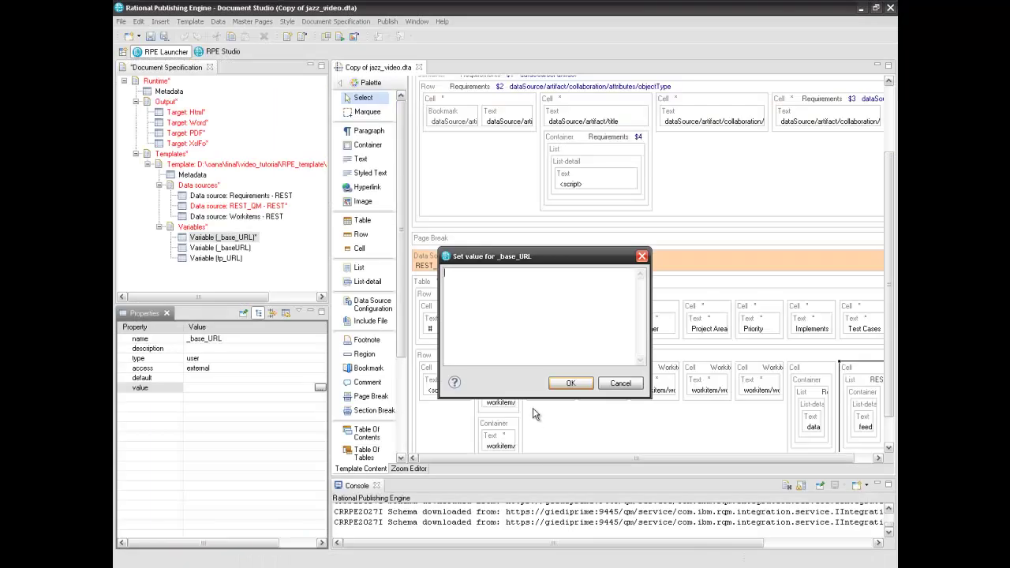
{"action": "type", "text": "https://giediprime:9445/qm/service/com.ibm.rqm.integration.service.IIntegrationService/resources/RAWP%20%28Quality%20Management%29/testcase"}
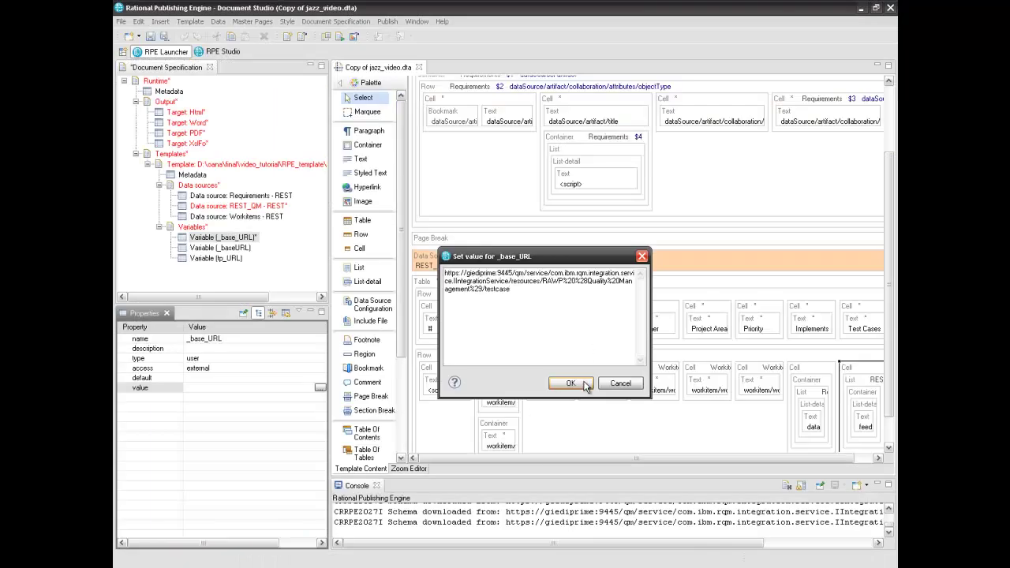
{"action": "left_click", "coordinate": [570, 384]}
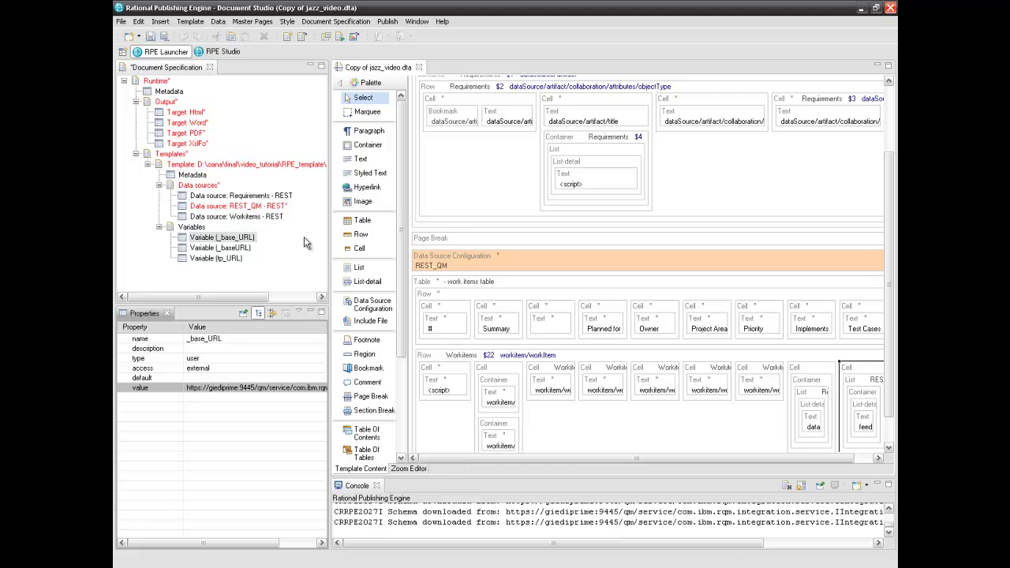
Enter the account username and password for REST_QM, then review the Workitems and Requirements sources
{"action": "left_click", "coordinate": [278, 206]}
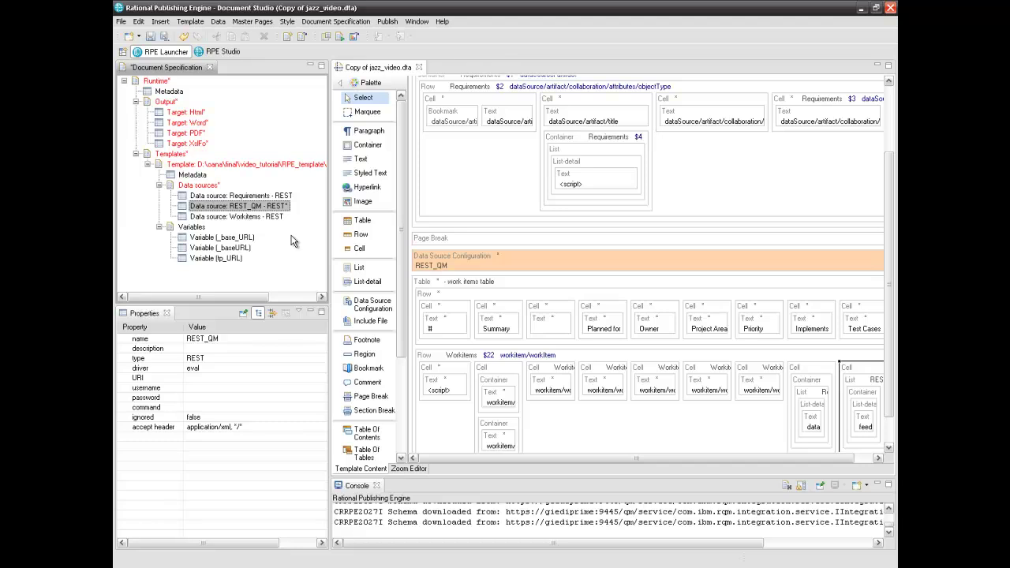
{"action": "left_click", "coordinate": [197, 388]}
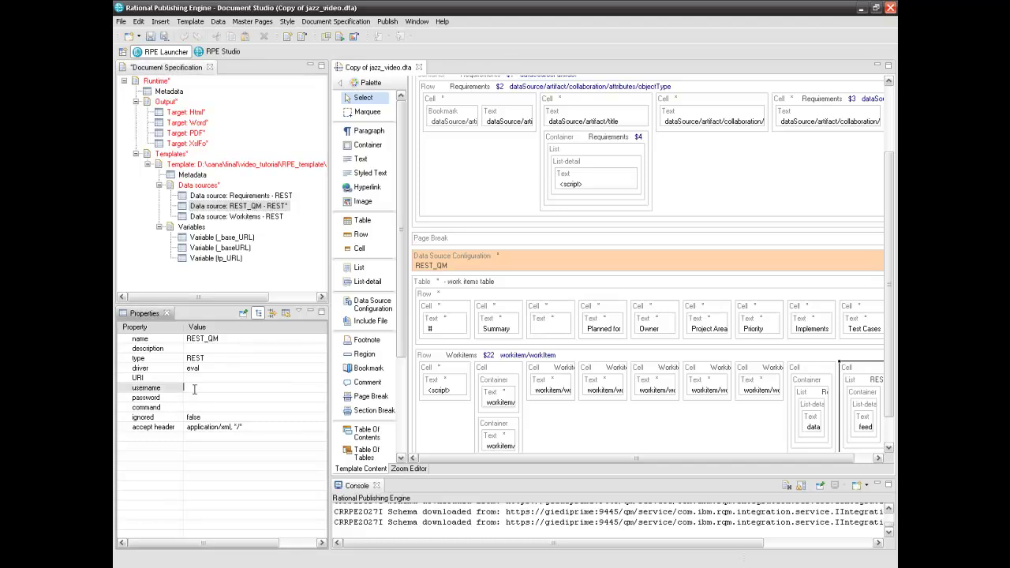
{"action": "key", "text": "Return"}
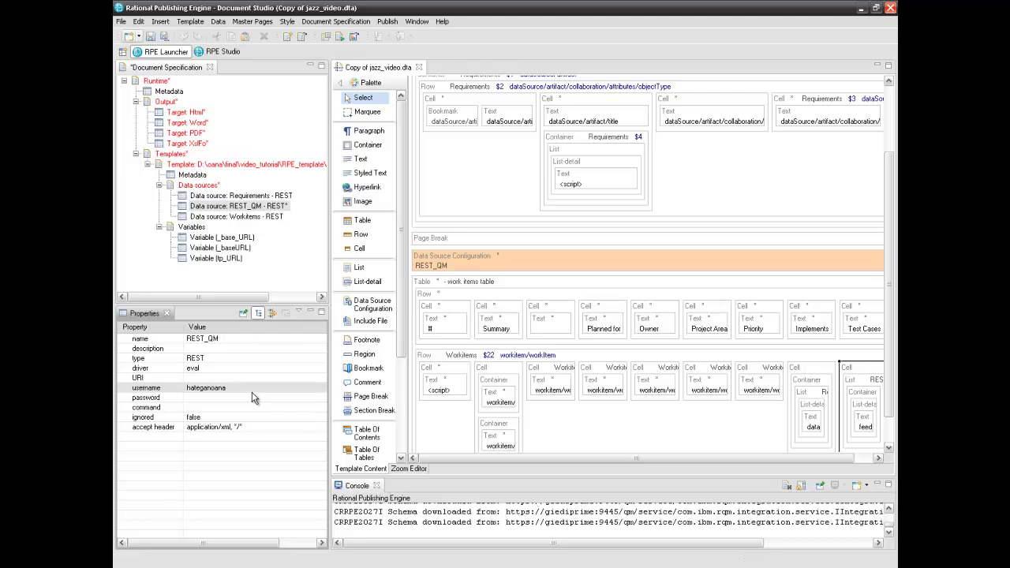
{"action": "left_click", "coordinate": [249, 397]}
{"action": "key", "text": "ctrl+v"}
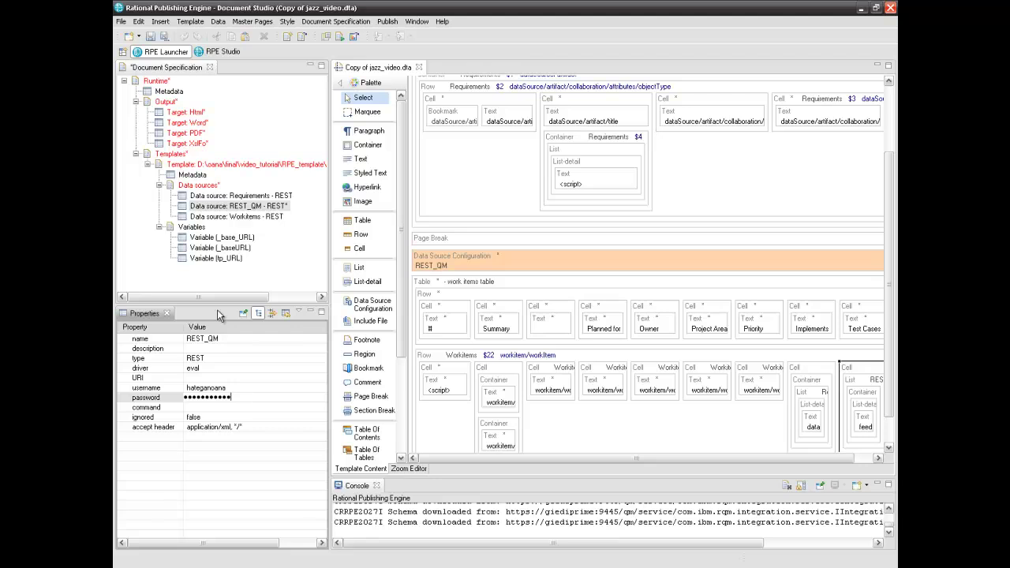
{"action": "left_click", "coordinate": [262, 219]}
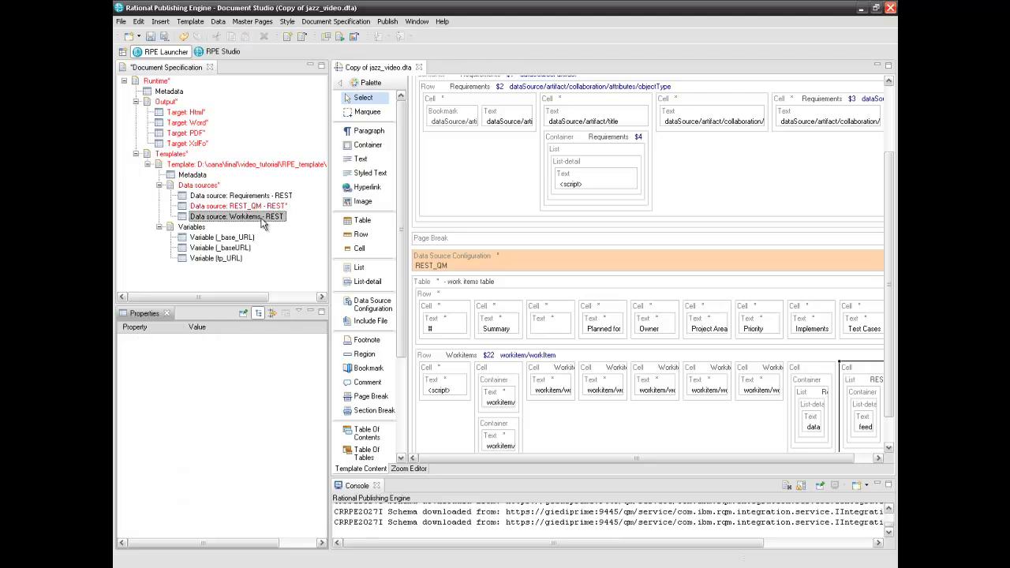
{"action": "left_click", "coordinate": [260, 196]}
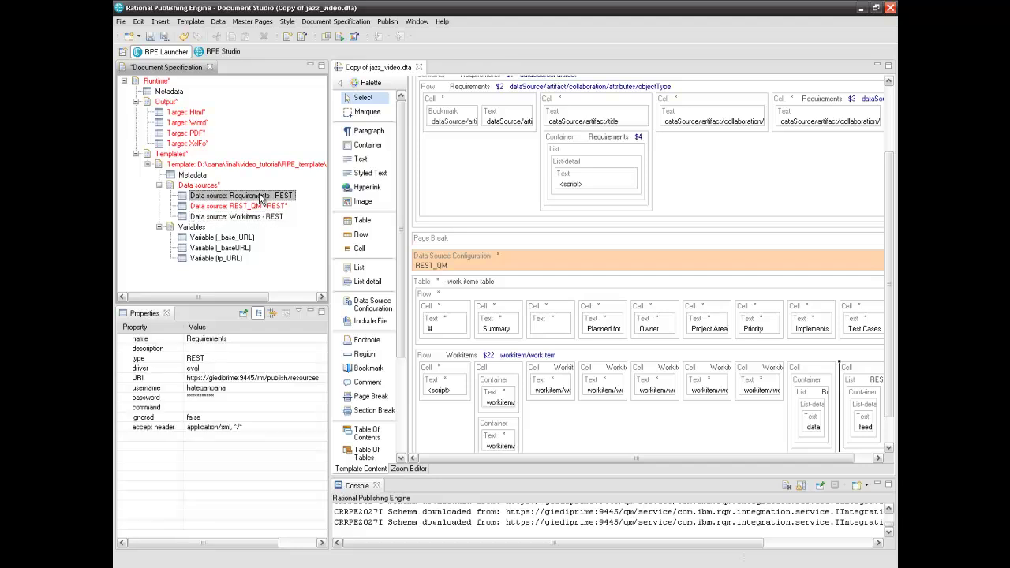